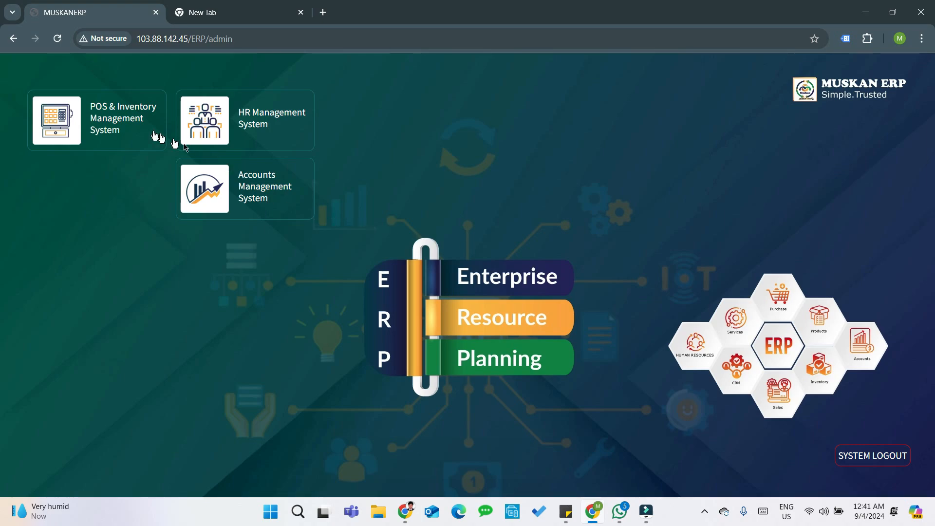
- Open the POS & Inventory Management System module from the ERP admin home
{"action": "left_click", "coordinate": [113, 119]}
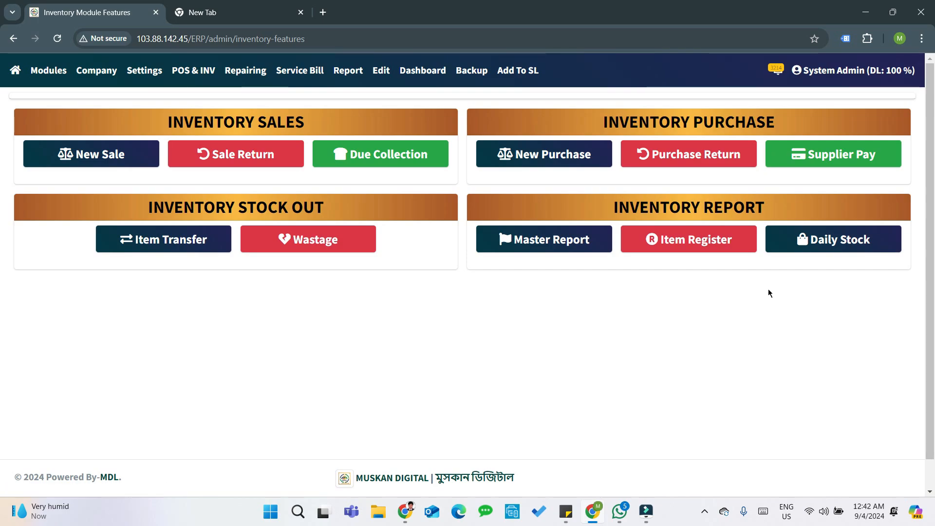
- Create a new purchase for supplier ACI Limited (4444) with invoice number 67890
{"action": "left_click", "coordinate": [536, 160]}
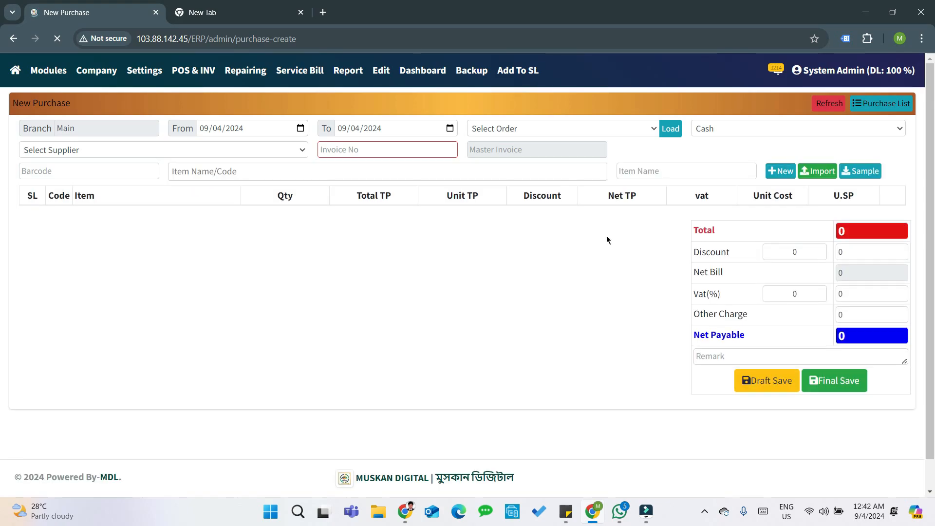
{"action": "left_click", "coordinate": [88, 152]}
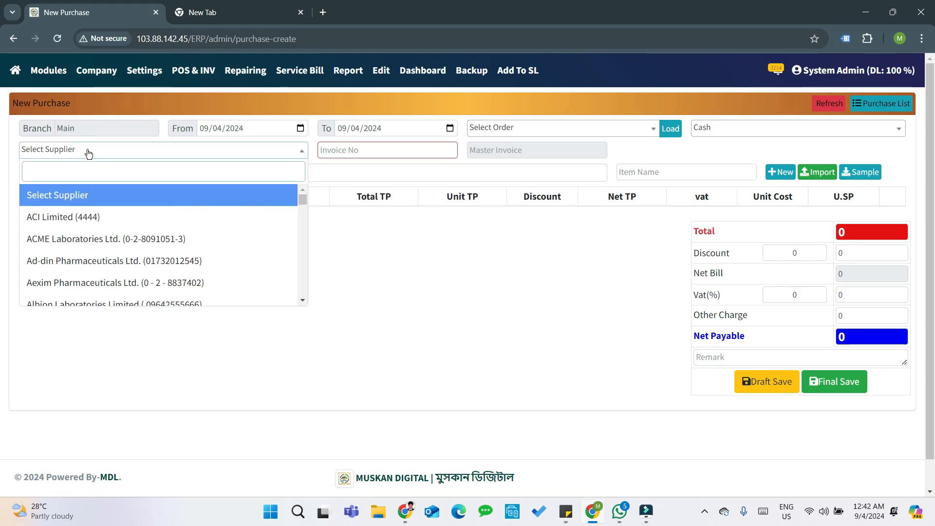
{"action": "left_click", "coordinate": [70, 216]}
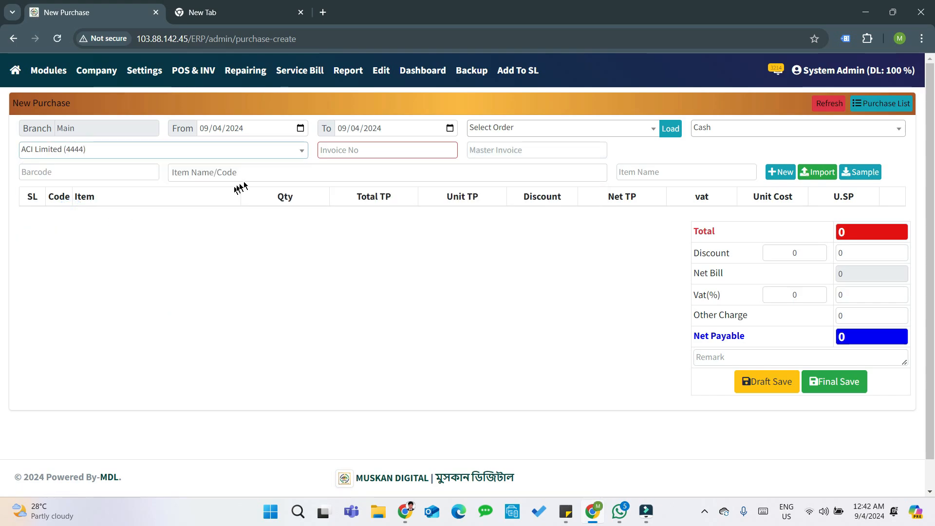
{"action": "left_click", "coordinate": [359, 150]}
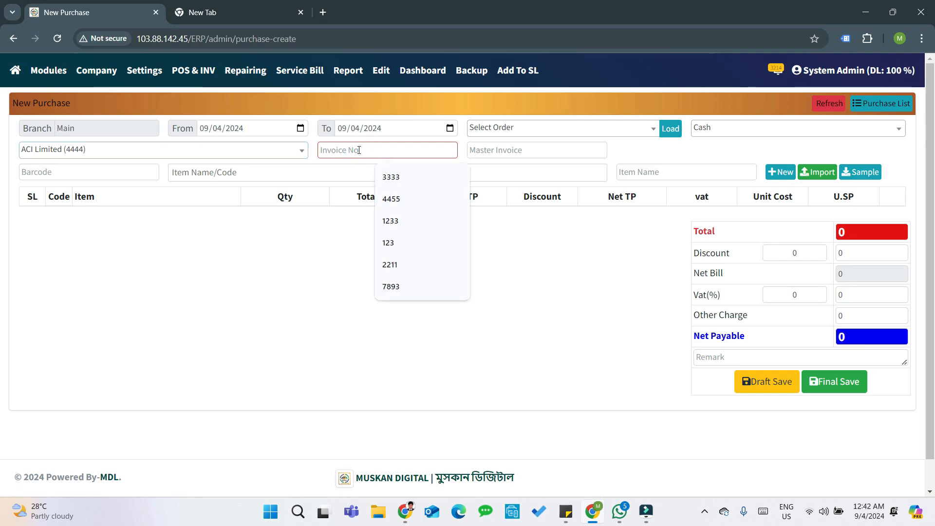
{"action": "type", "text": "67890"}
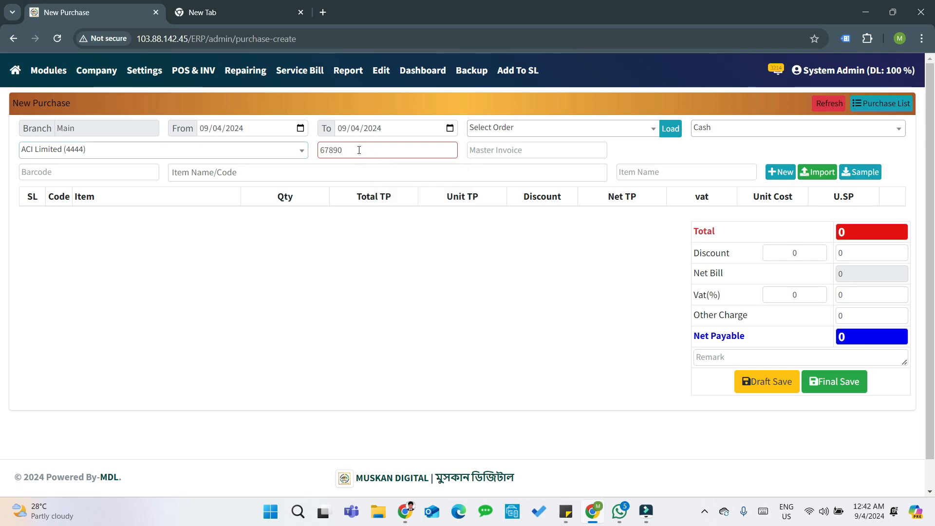
{"action": "left_click", "coordinate": [264, 171]}
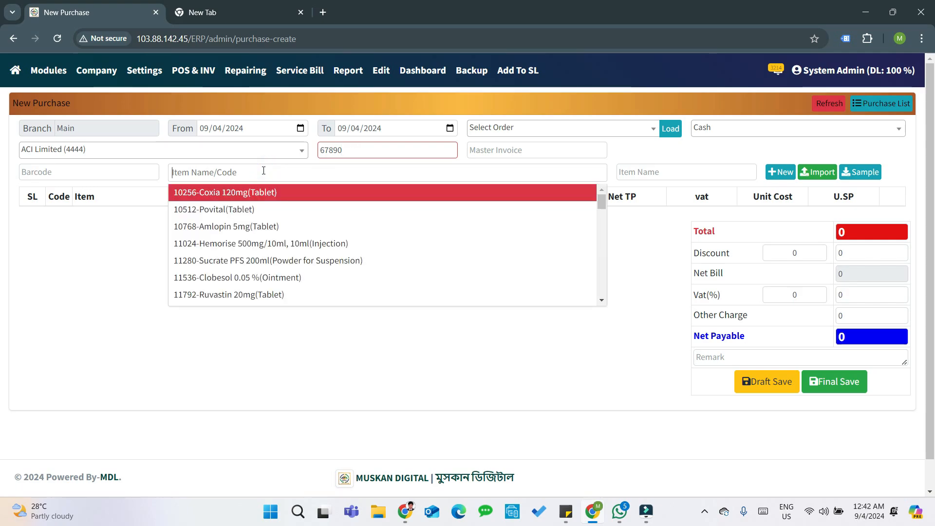
- Add Amlopin 5mg tablets as the first row: quantity 120, unit TP 3
{"action": "key", "text": "Down"}
{"action": "key", "text": "Down"}
{"action": "key", "text": "Return"}
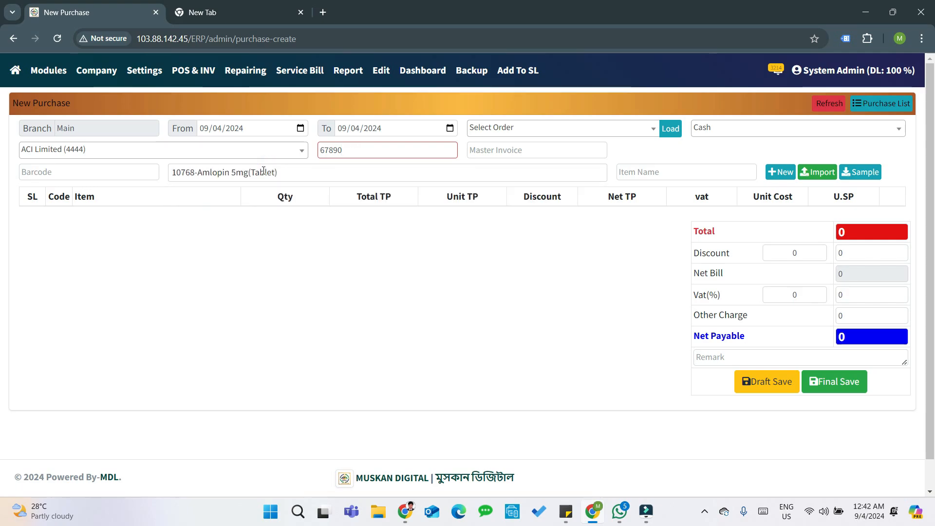
{"action": "type", "text": "120"}
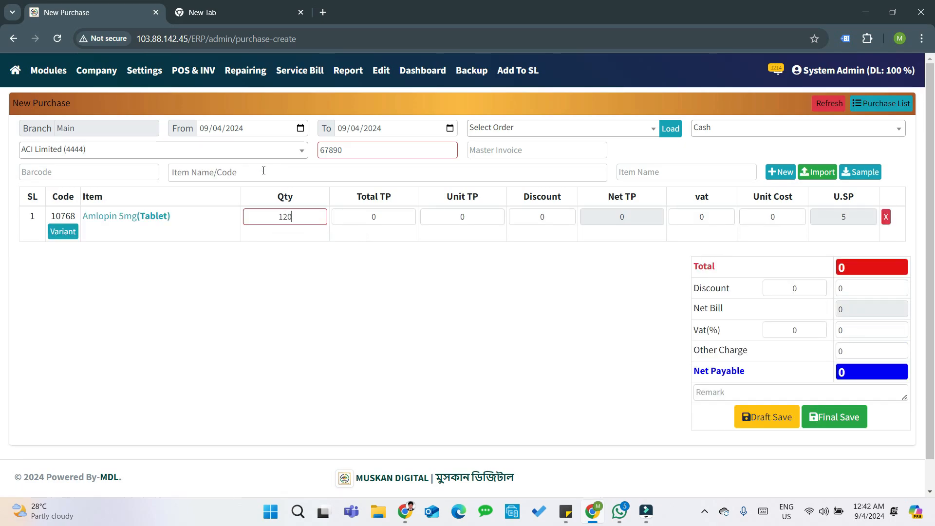
{"action": "key", "text": "Tab"}
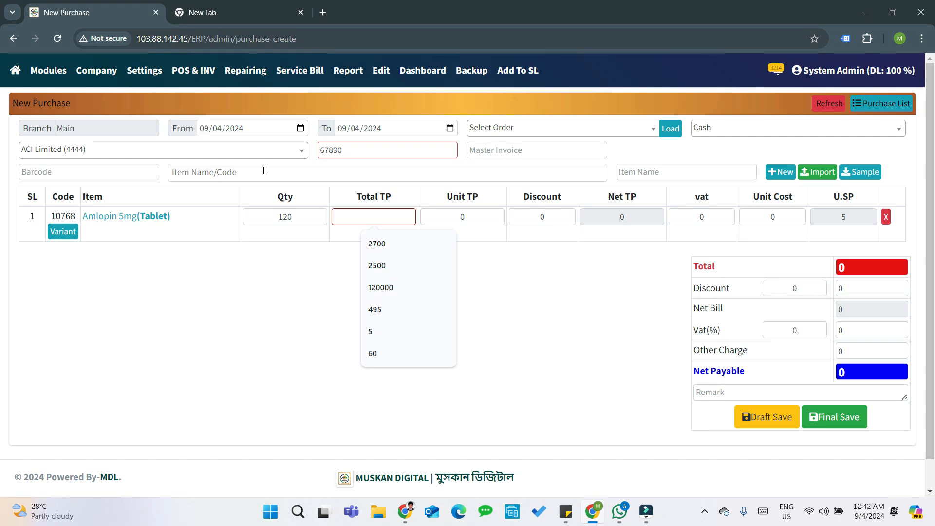
{"action": "key", "text": "Tab"}
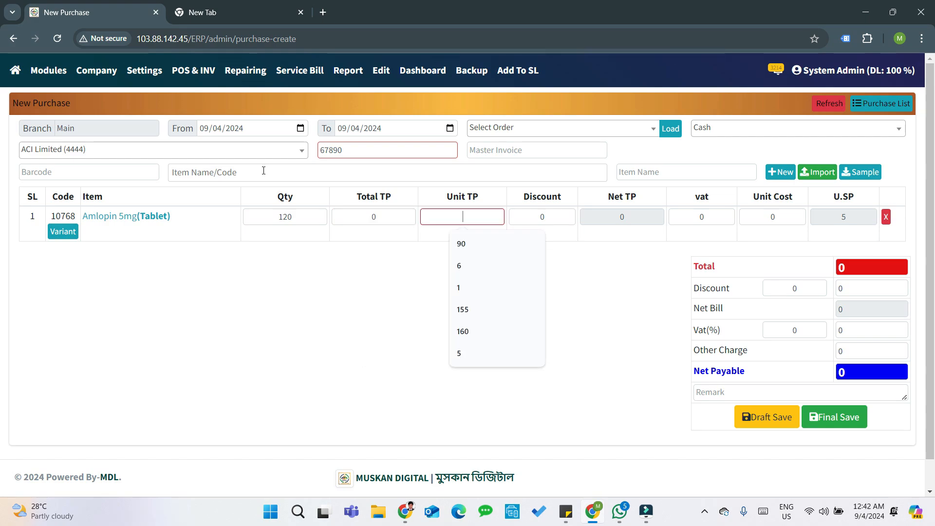
{"action": "type", "text": "3"}
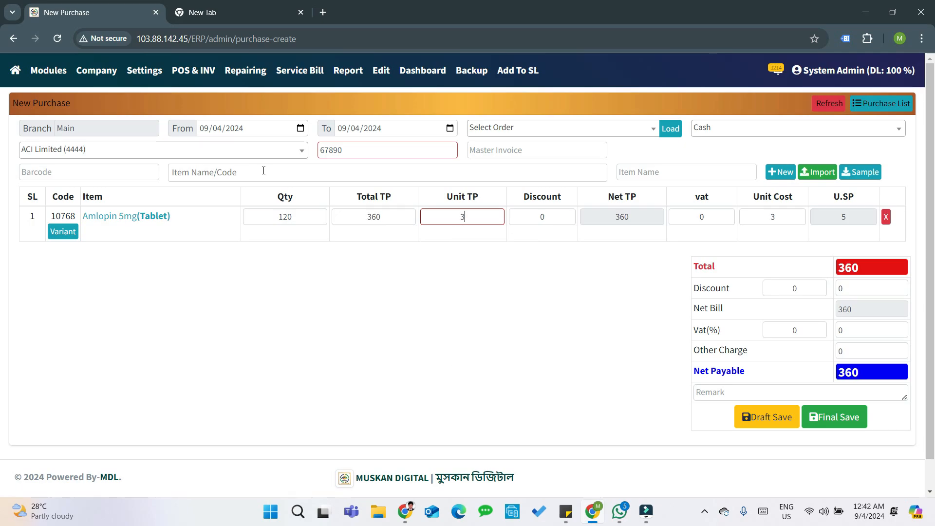
- Add the Hemorise injection as the second row: quantity 200, unit TP 420
{"action": "left_click", "coordinate": [263, 171]}
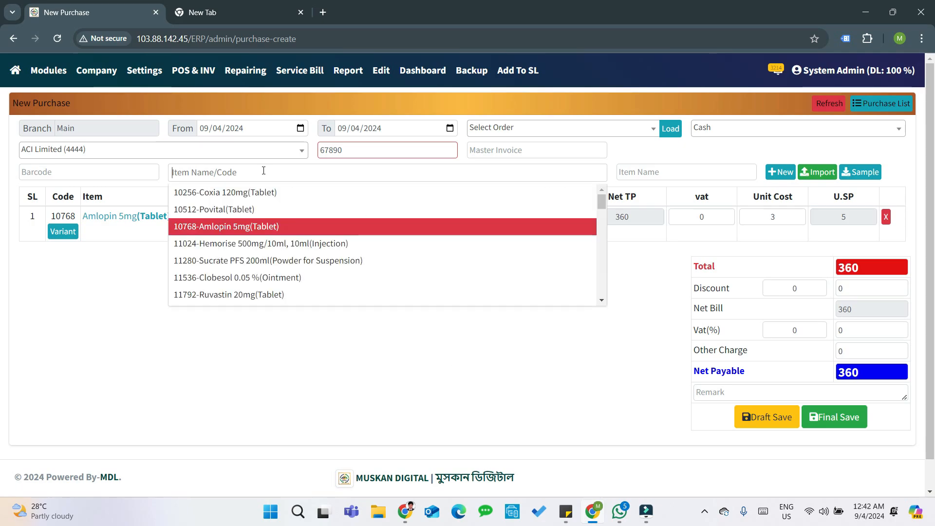
{"action": "key", "text": "Down"}
{"action": "key", "text": "Return"}
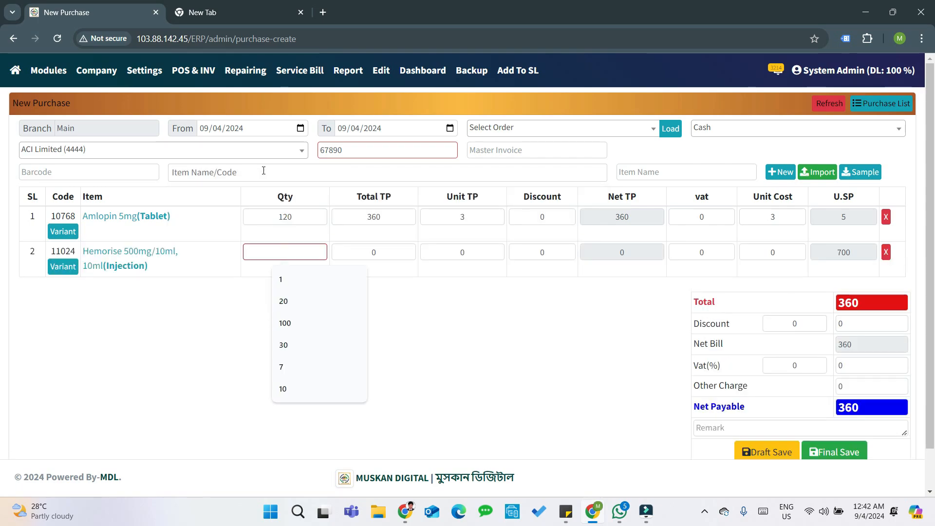
{"action": "type", "text": "200"}
{"action": "key", "text": "Tab"}
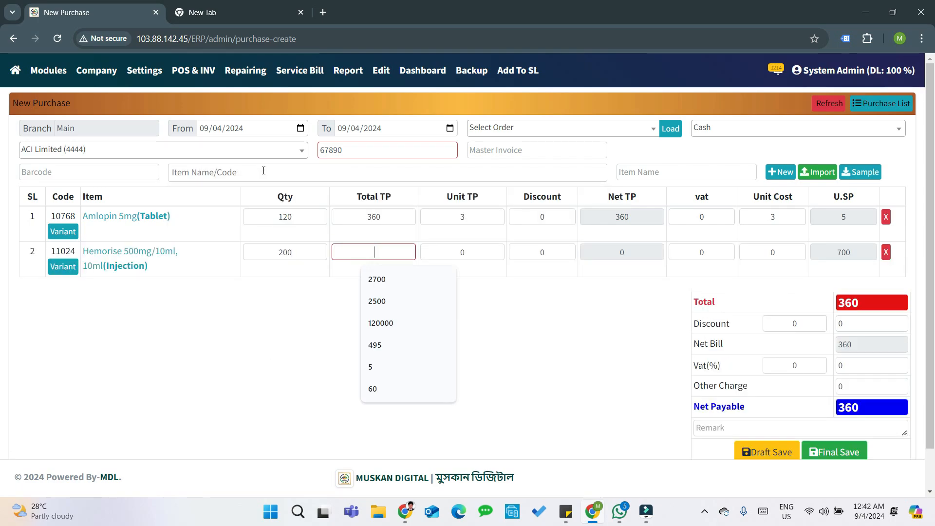
{"action": "key", "text": "Tab"}
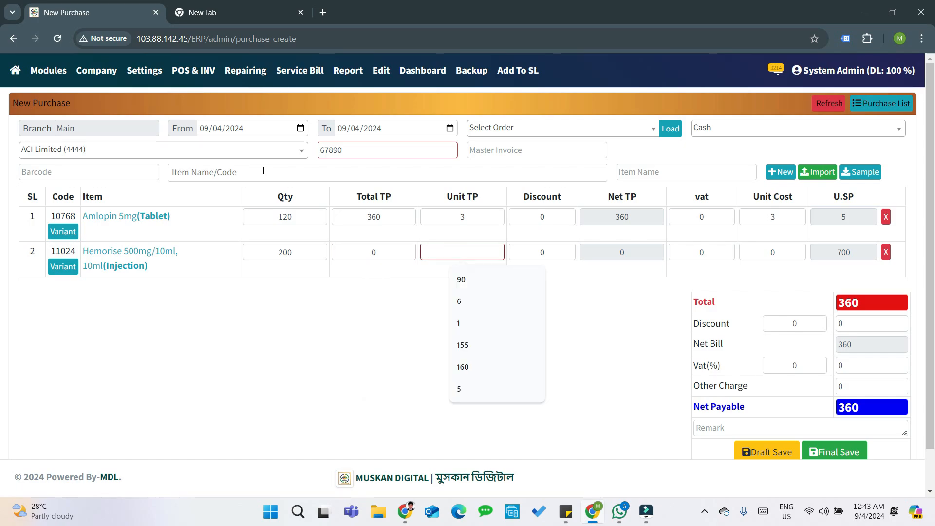
{"action": "type", "text": "420"}
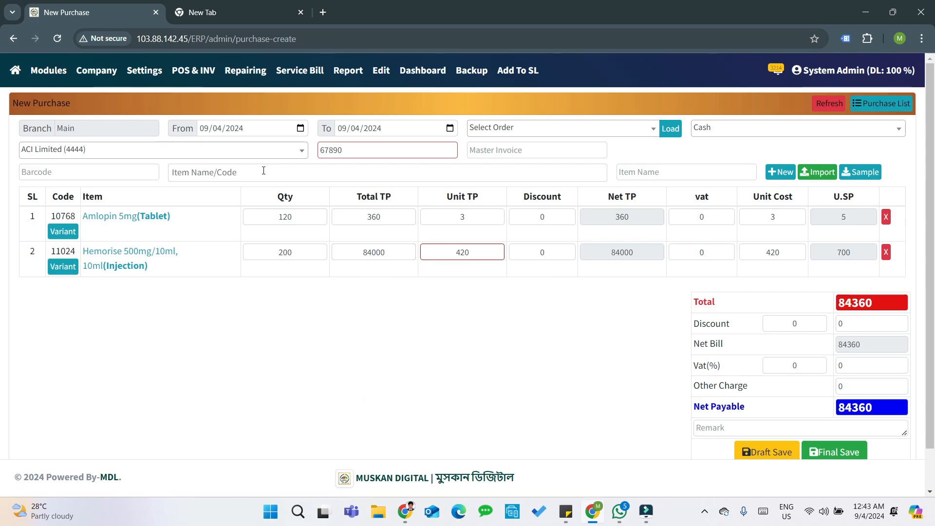
- Enter Discount 2%, VAT 5% and Other Charge 200 on the purchase
{"action": "left_click", "coordinate": [812, 325]}
{"action": "type", "text": "2"}
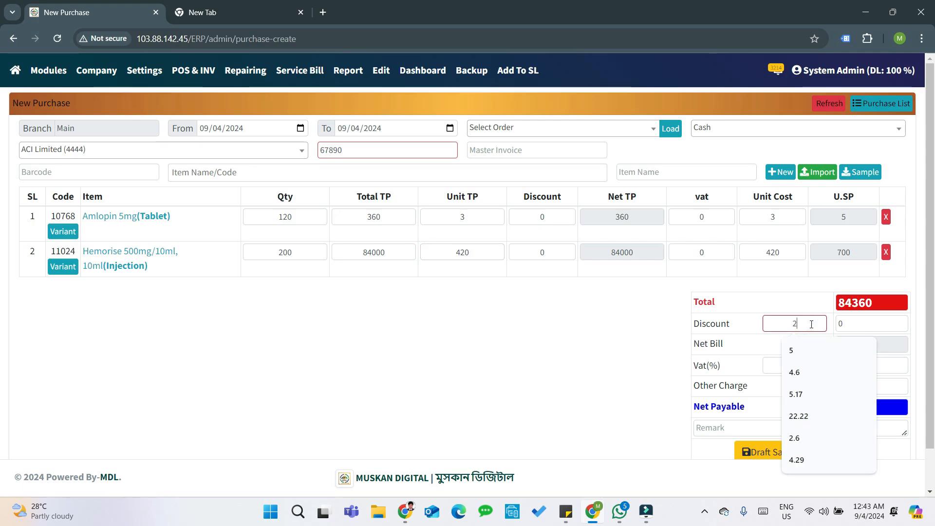
{"action": "key", "text": "BackSpace"}
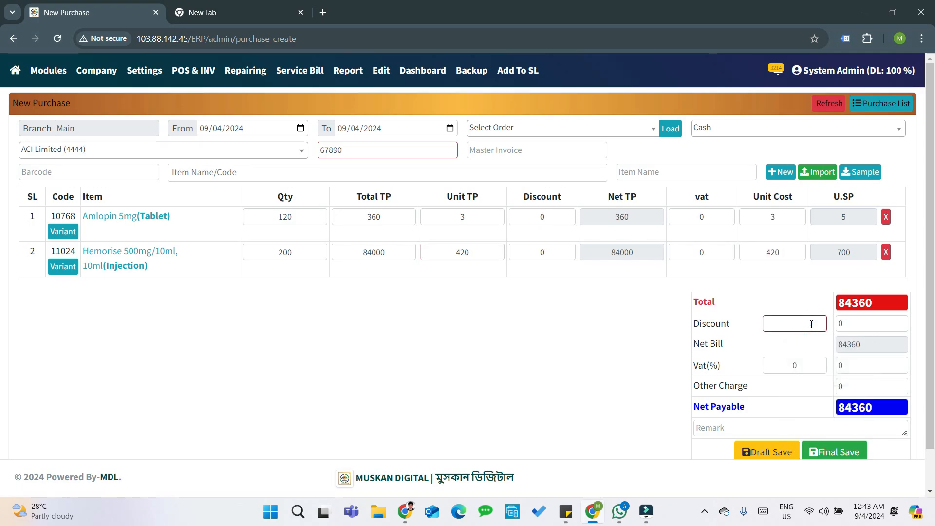
{"action": "type", "text": "2"}
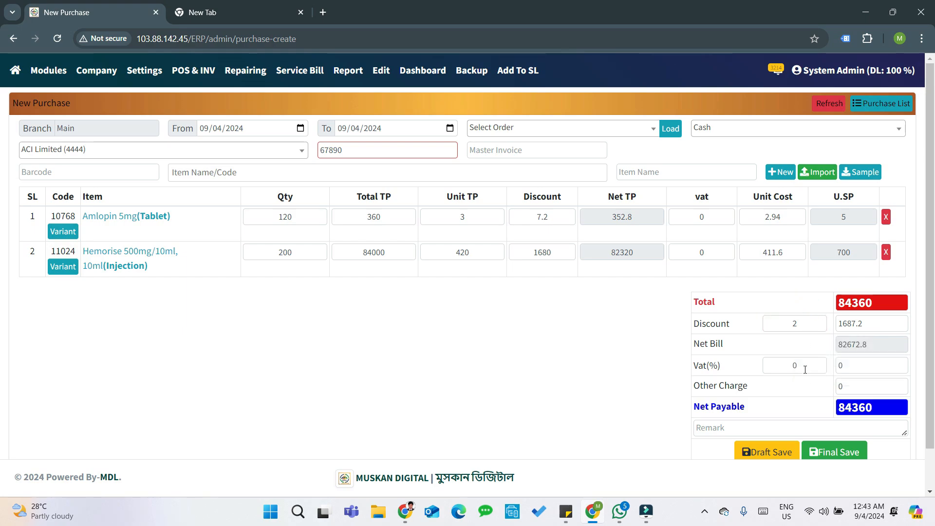
{"action": "left_click", "coordinate": [803, 368]}
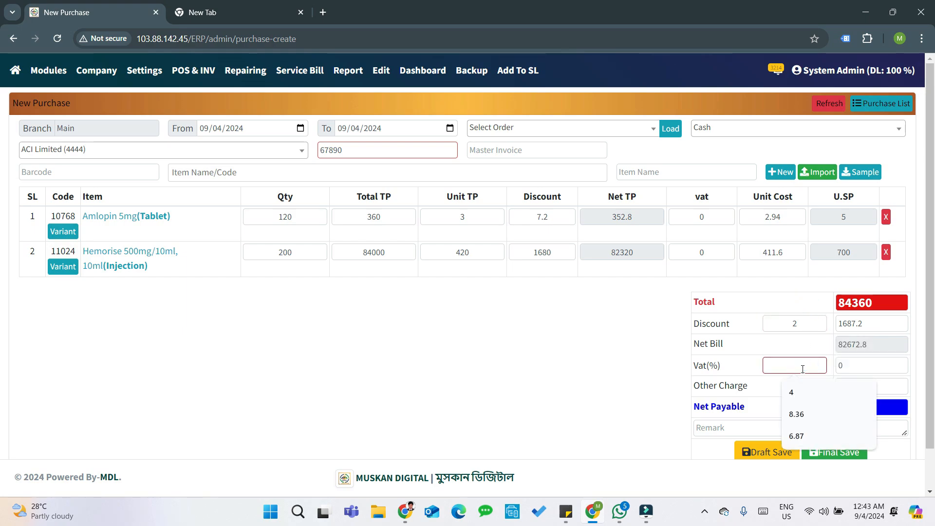
{"action": "type", "text": "5"}
{"action": "left_click", "coordinate": [789, 352]}
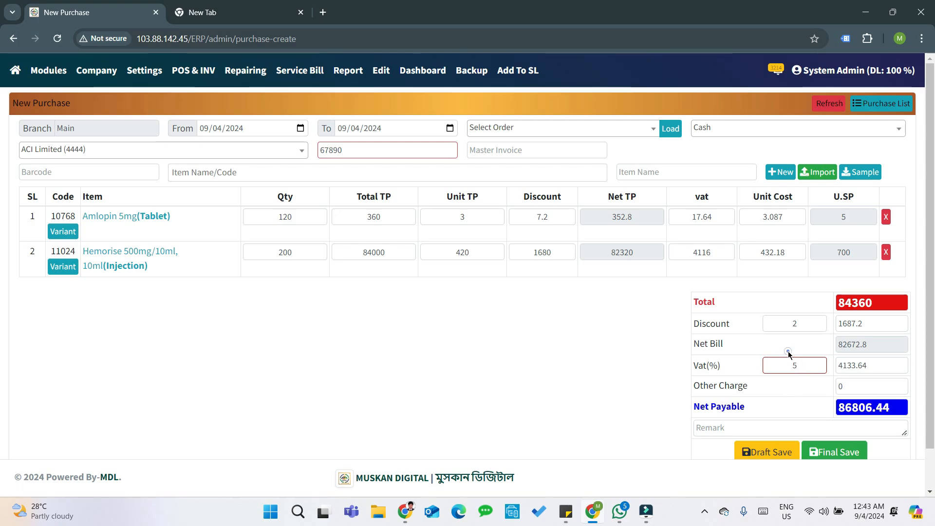
{"action": "left_click", "coordinate": [869, 385]}
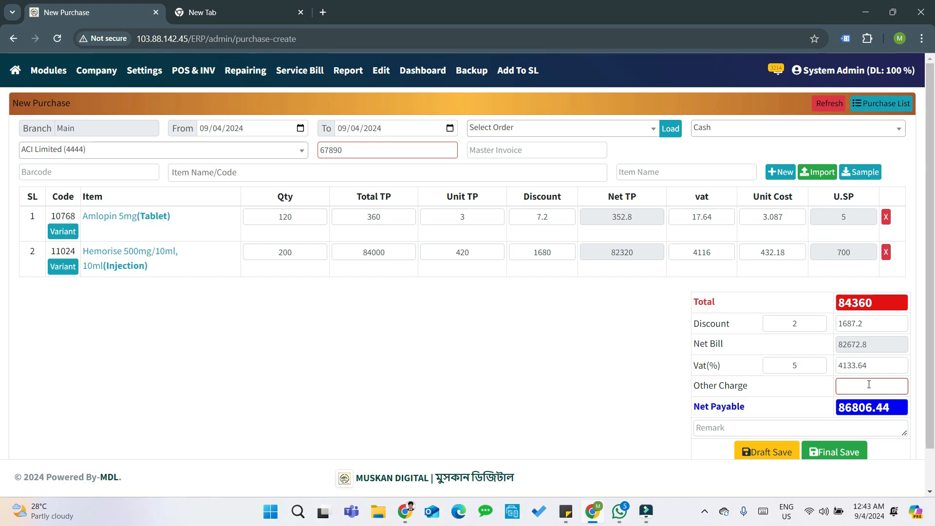
{"action": "type", "text": "200"}
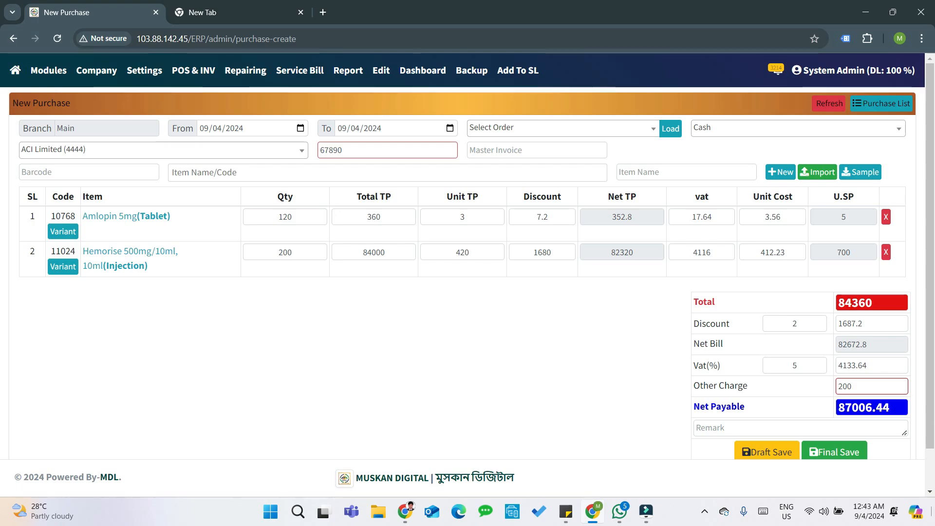
- Check unit costs 3.56 and 412.23 and selling price 700, then draft-save the purchase
{"action": "left_click", "coordinate": [754, 195]}
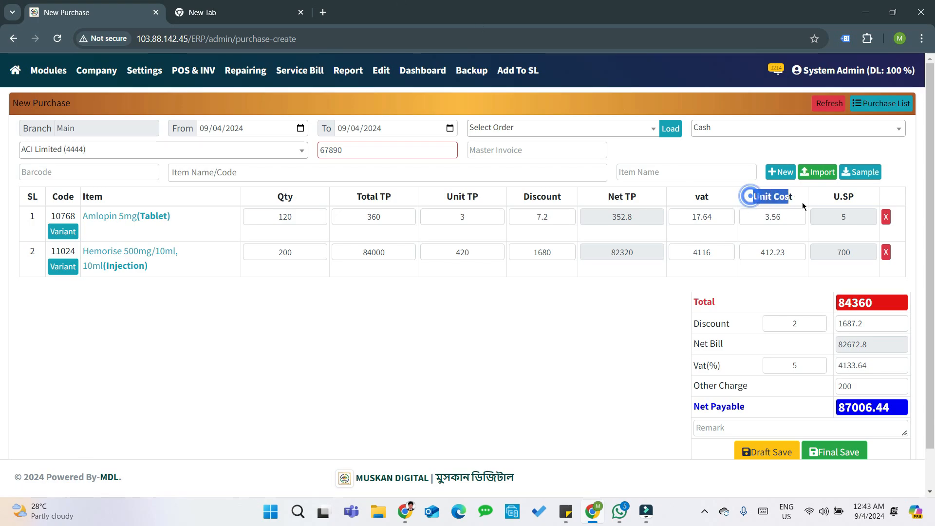
{"action": "left_click_drag", "start_coordinate": [782, 217], "coordinate": [757, 217]}
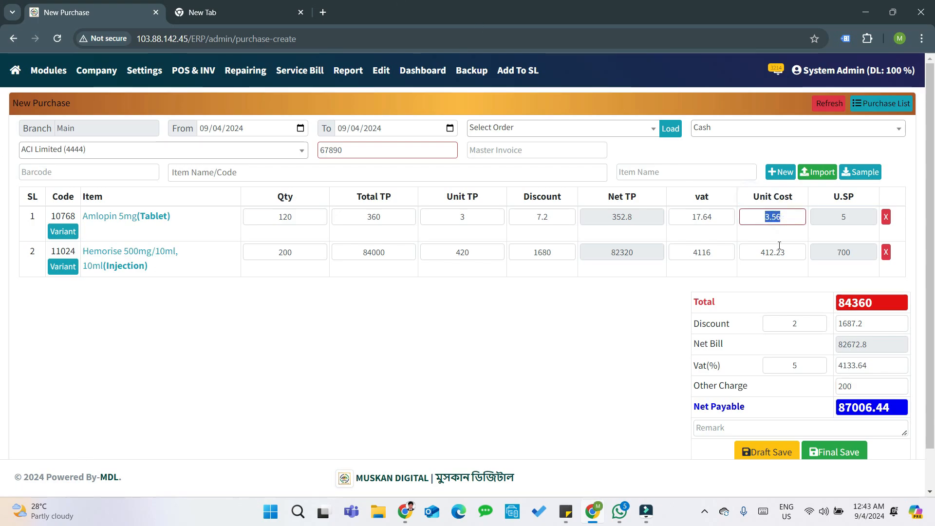
{"action": "left_click_drag", "start_coordinate": [799, 256], "coordinate": [761, 252]}
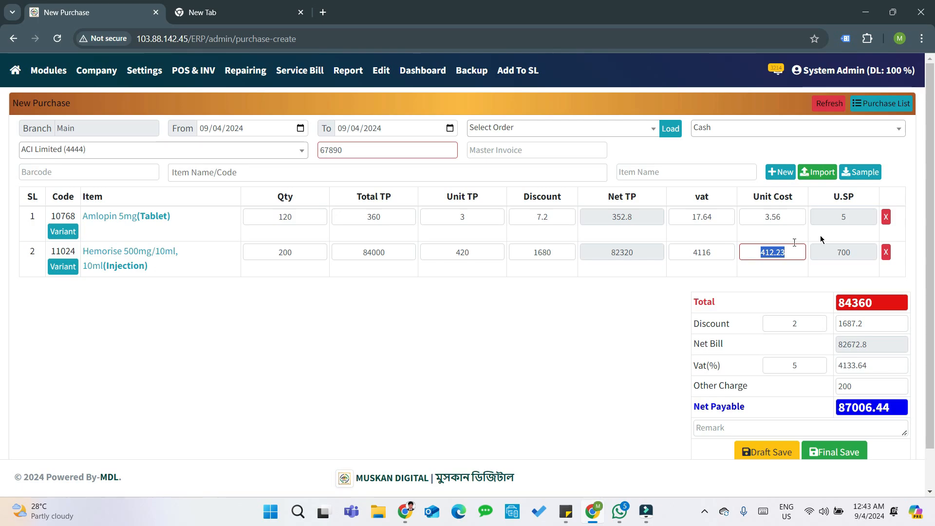
{"action": "left_click", "coordinate": [855, 217]}
{"action": "left_click_drag", "start_coordinate": [865, 252], "coordinate": [829, 251]}
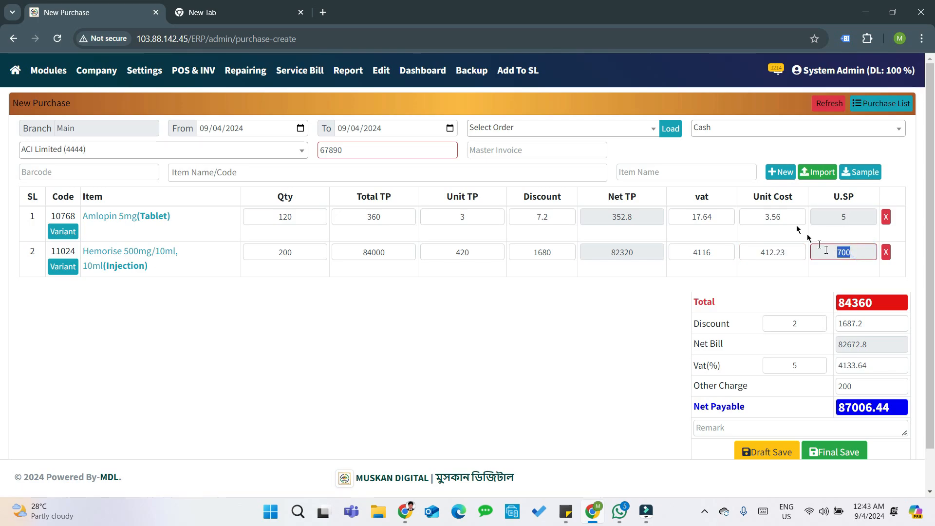
{"action": "left_click_drag", "start_coordinate": [787, 219], "coordinate": [759, 219]}
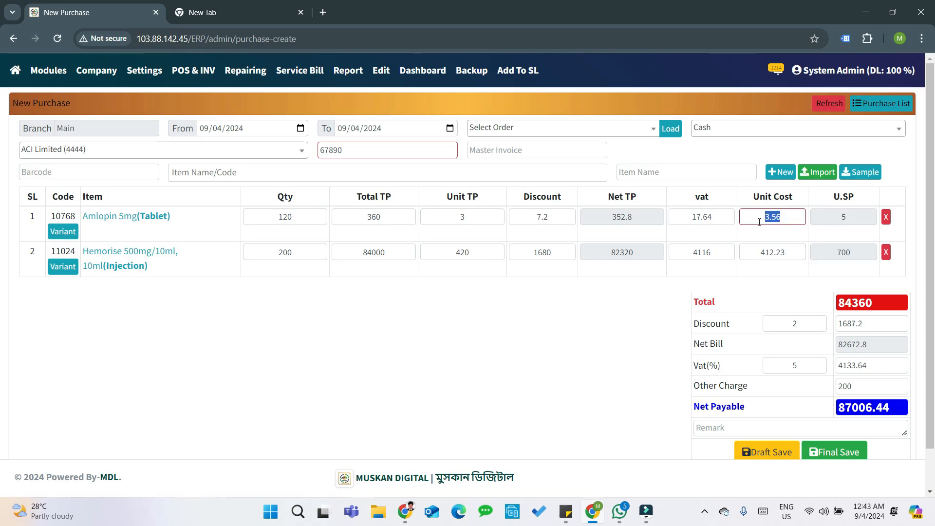
{"action": "left_click", "coordinate": [789, 216]}
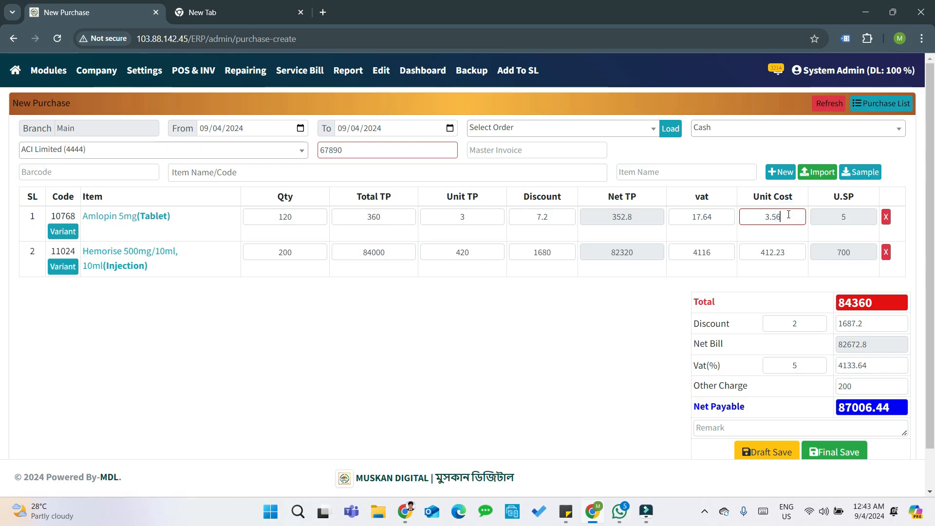
{"action": "left_click", "coordinate": [857, 212]}
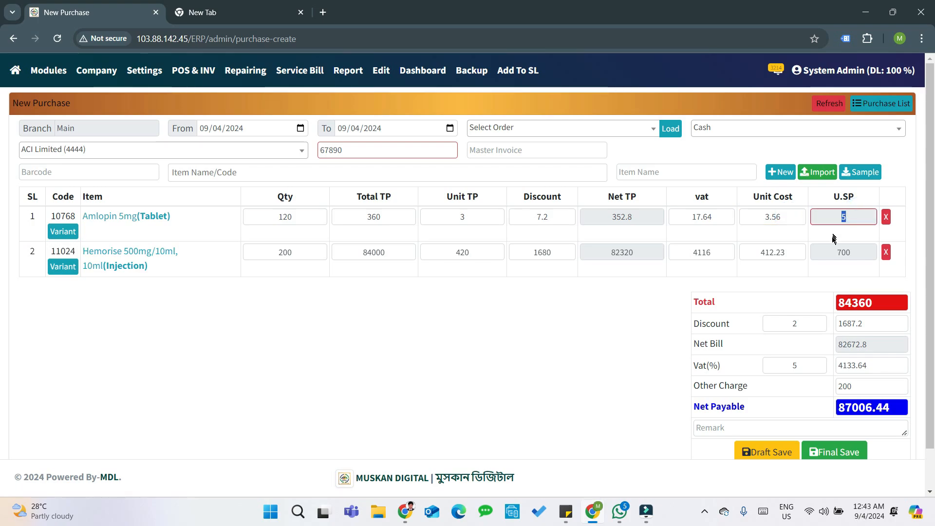
{"action": "left_click_drag", "start_coordinate": [792, 252], "coordinate": [758, 252]}
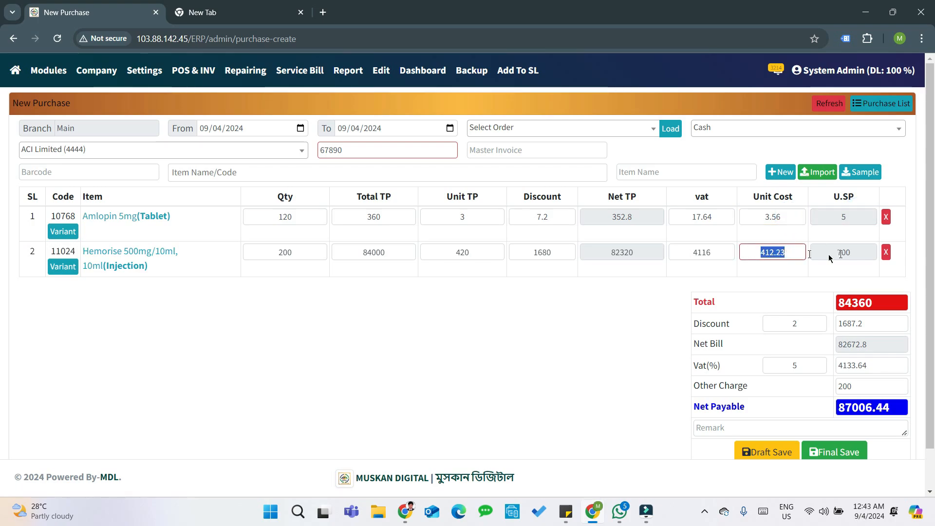
{"action": "left_click", "coordinate": [859, 252]}
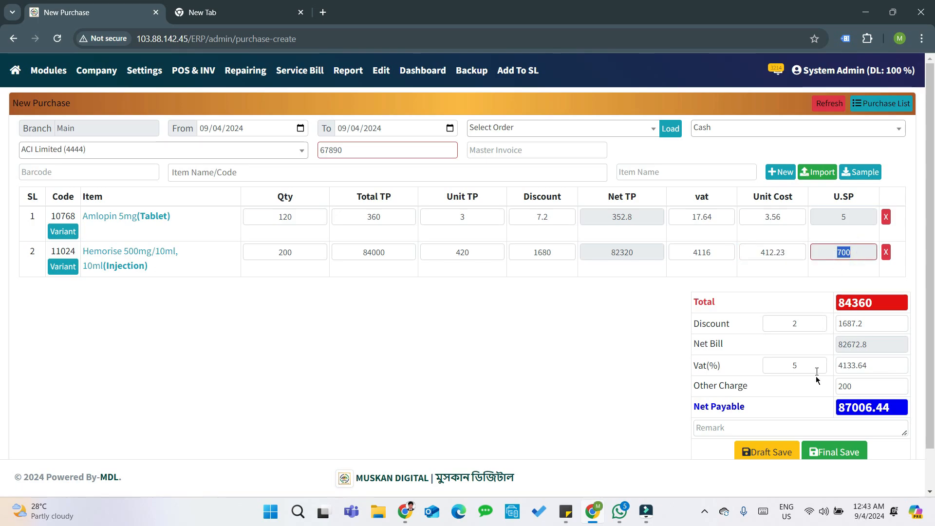
{"action": "scroll", "coordinate": [818, 383], "scroll_direction": "down", "scroll_amount": 1}
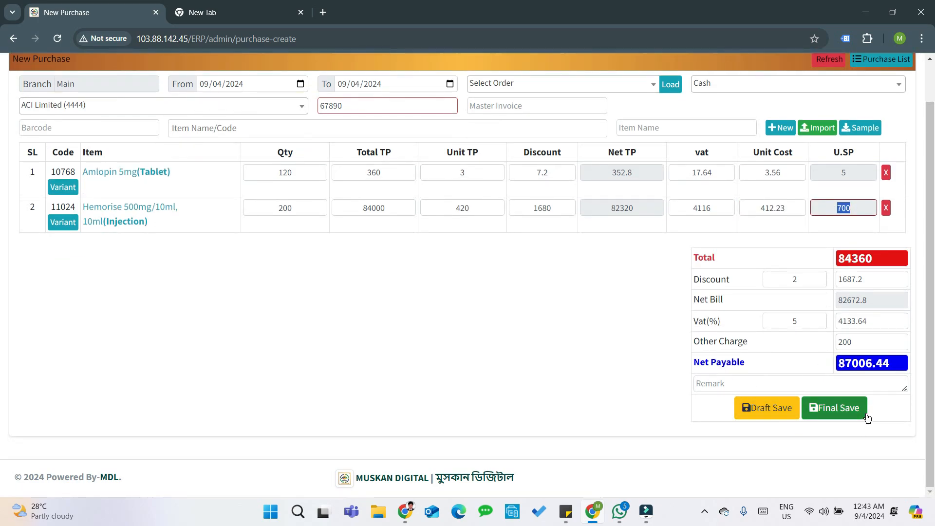
{"action": "left_click", "coordinate": [775, 413]}
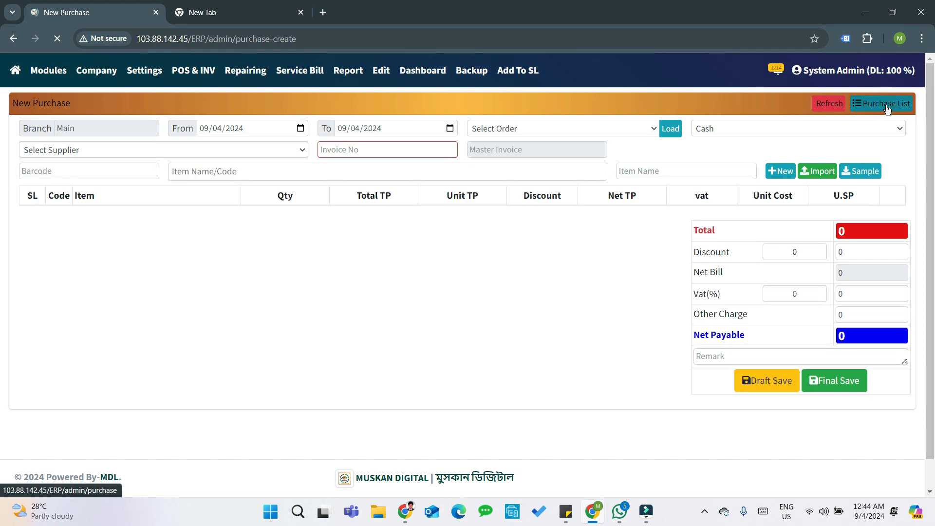
- Final-save the ACI Limited purchase from the Purchase List and open its receive report for printing
{"action": "left_click", "coordinate": [886, 107]}
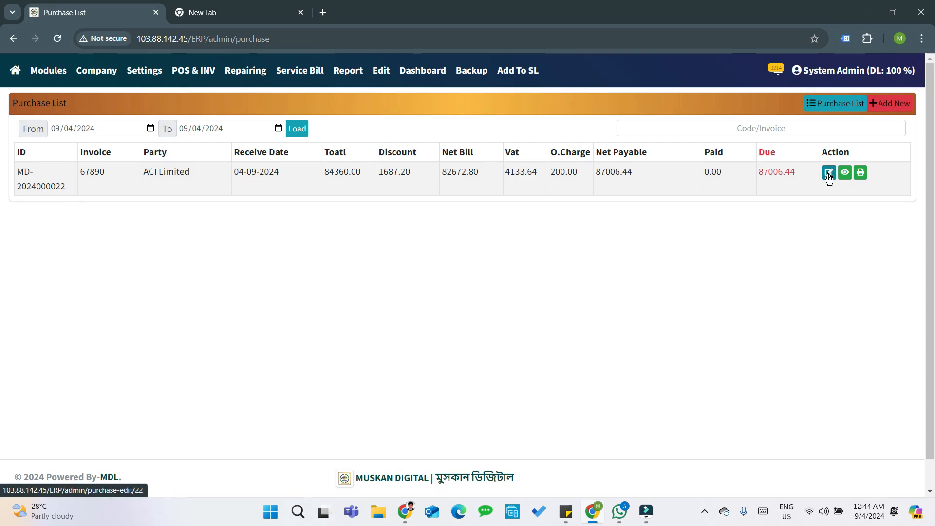
{"action": "left_click", "coordinate": [828, 174]}
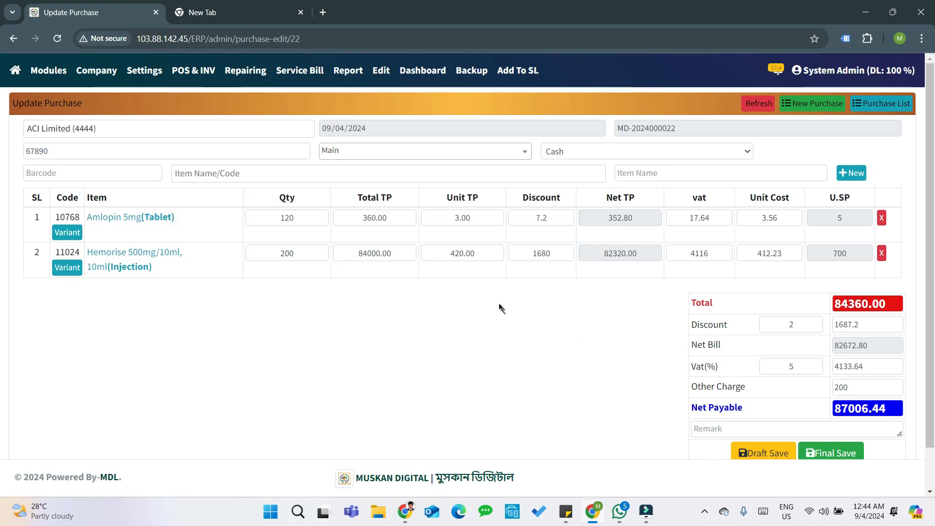
{"action": "scroll", "coordinate": [744, 278], "scroll_direction": "down", "scroll_amount": 1}
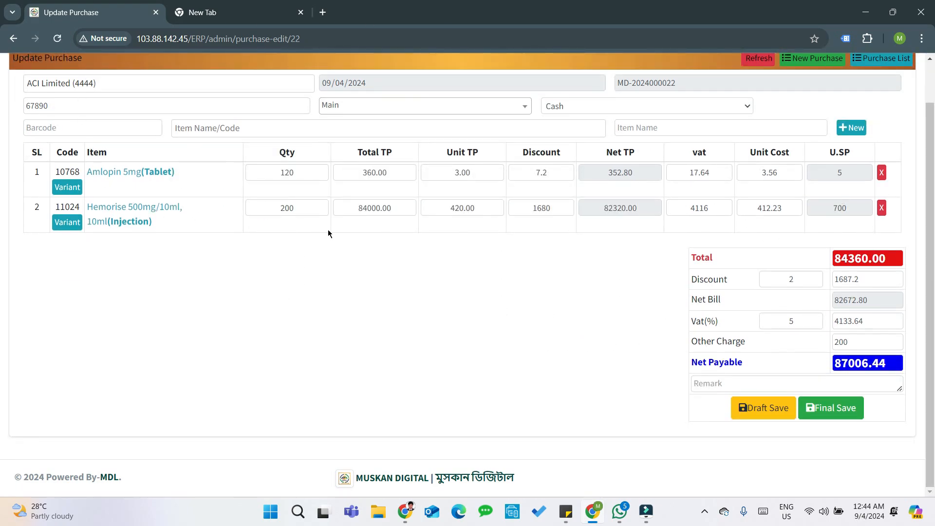
{"action": "scroll", "coordinate": [328, 232], "scroll_direction": "up", "scroll_amount": 1}
{"action": "left_click", "coordinate": [846, 454]}
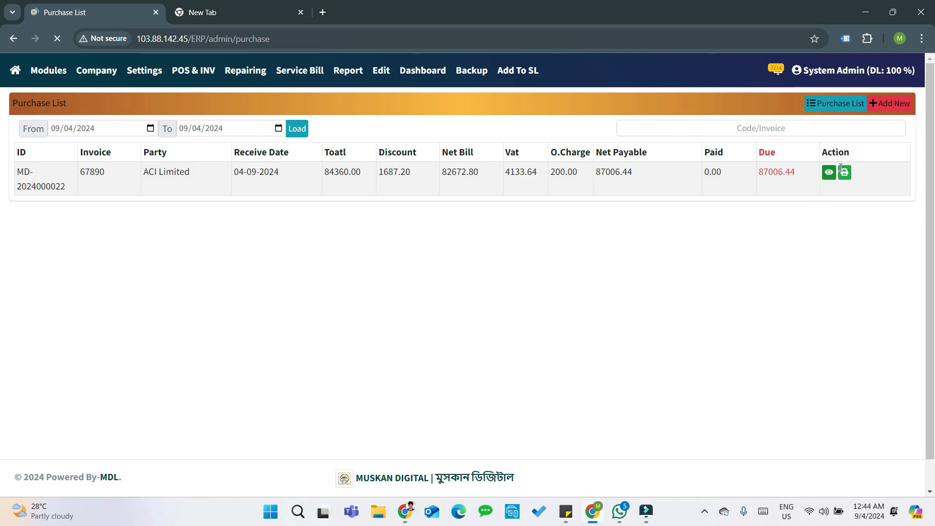
{"action": "left_click", "coordinate": [845, 173]}
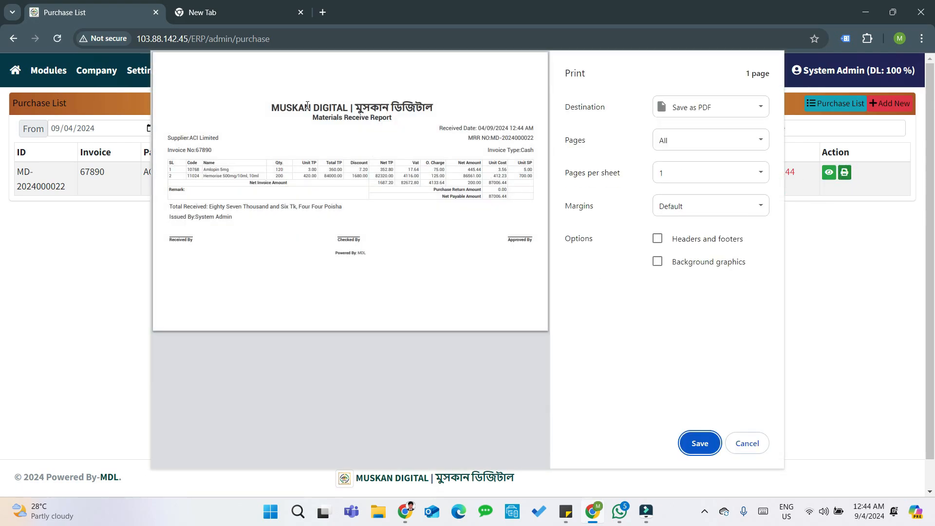
- Review the Materials Receive Report preview, cancel it, and return to the features page
{"action": "left_click", "coordinate": [271, 108]}
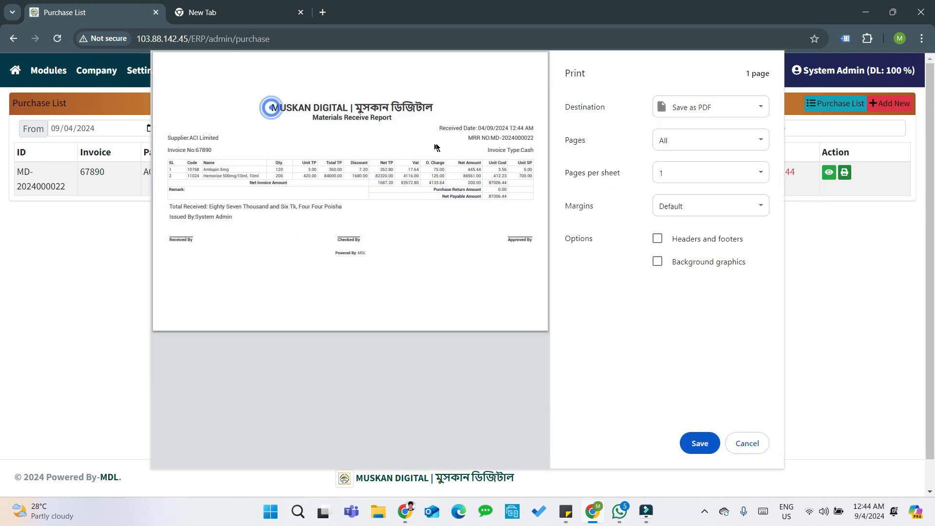
{"action": "triple_click", "coordinate": [314, 117]}
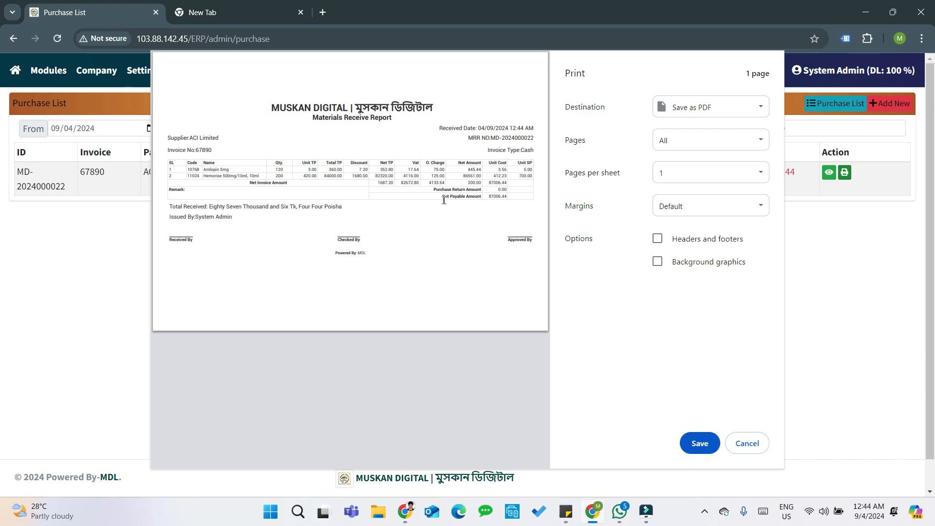
{"action": "left_click", "coordinate": [235, 138]}
{"action": "left_click", "coordinate": [268, 154]}
{"action": "left_click", "coordinate": [542, 140]}
{"action": "left_click", "coordinate": [521, 125]}
{"action": "left_click", "coordinate": [750, 443]}
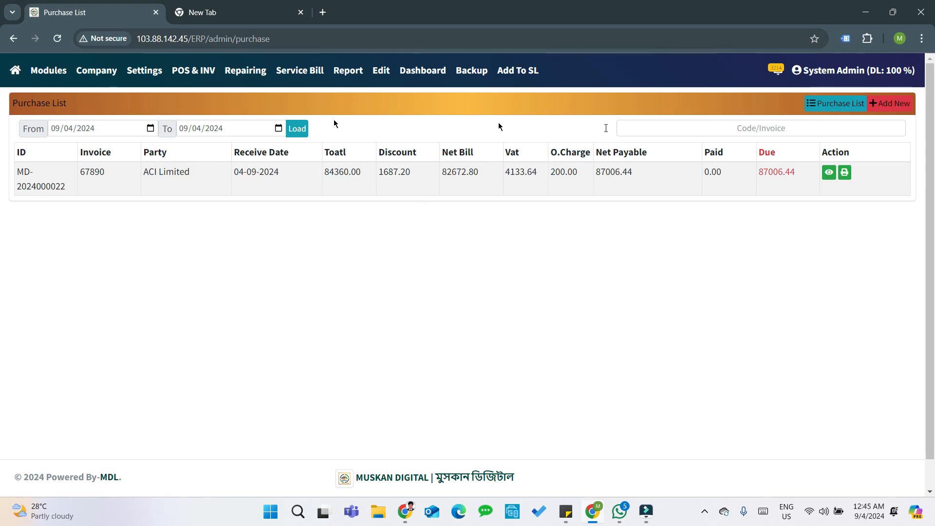
{"action": "left_click", "coordinate": [15, 71]}
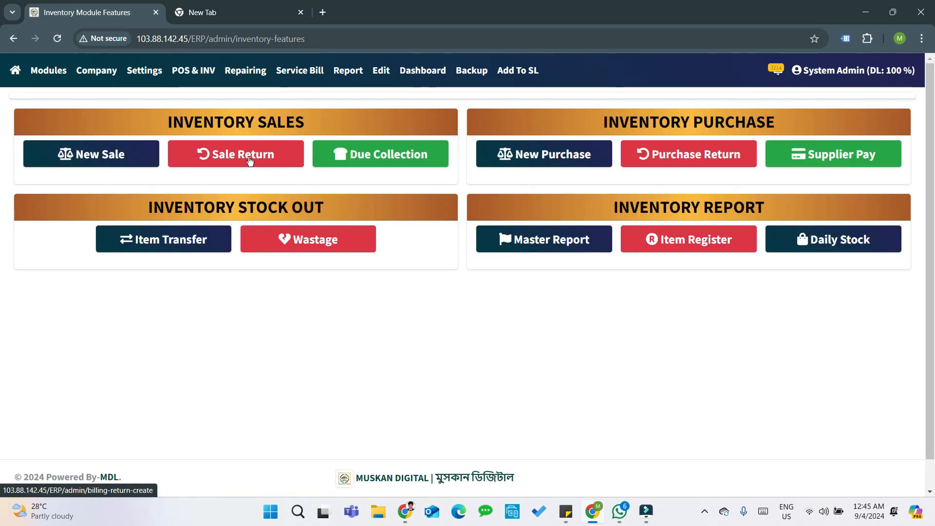
- Open a New Sale bill under Inventory Sales
{"action": "left_click", "coordinate": [85, 155]}
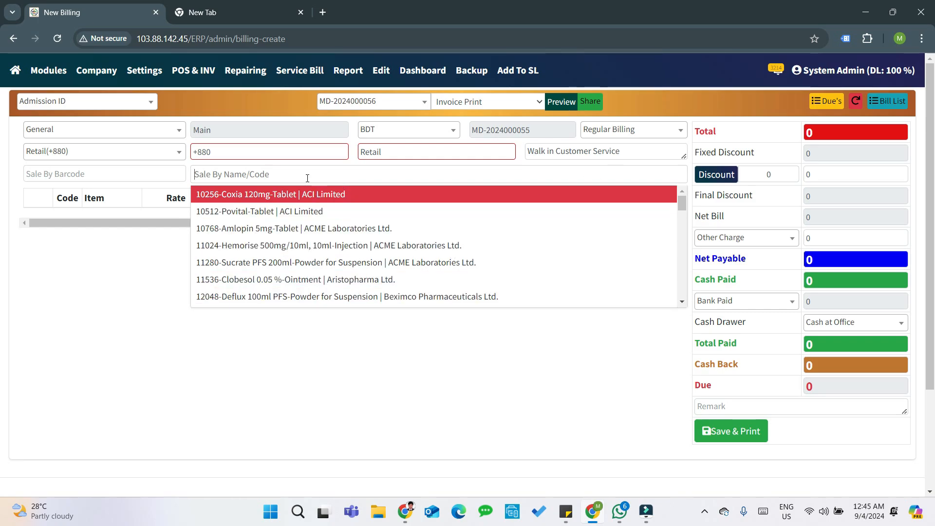
- Add Amlopin 5mg and one Hemorise 500mg/10ml injection to the sales bill
{"action": "key", "text": "Down"}
{"action": "key", "text": "Down"}
{"action": "key", "text": "Return"}
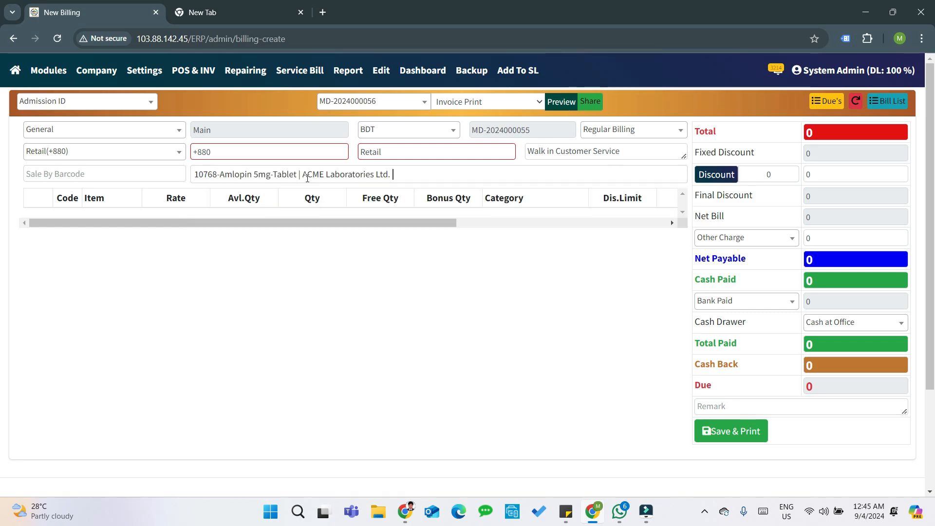
{"action": "key", "text": "Down"}
{"action": "type", "text": "50"}
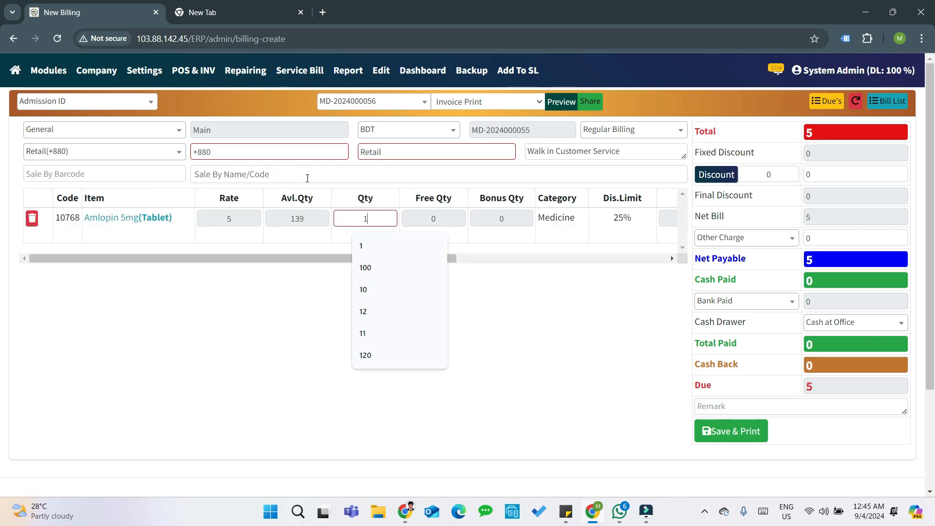
{"action": "key", "text": "Return"}
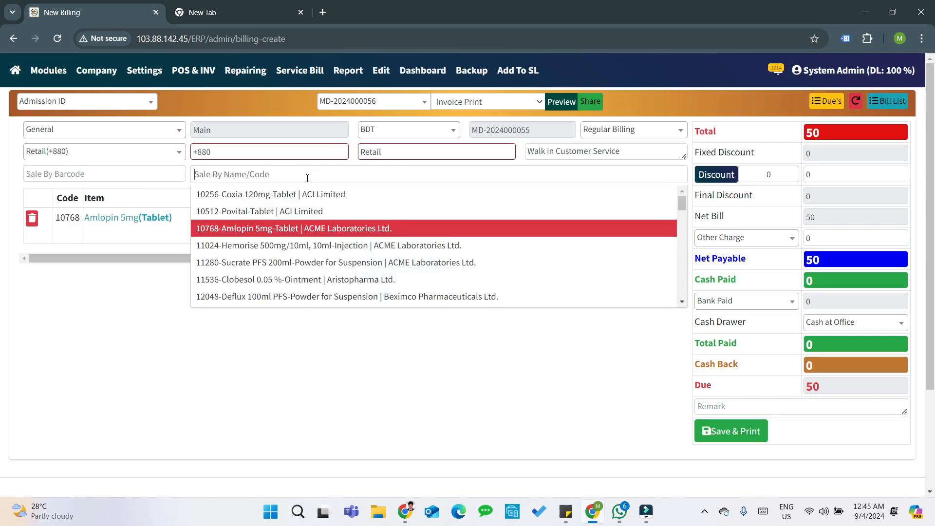
{"action": "key", "text": "Down"}
{"action": "key", "text": "Return"}
{"action": "key", "text": "Down"}
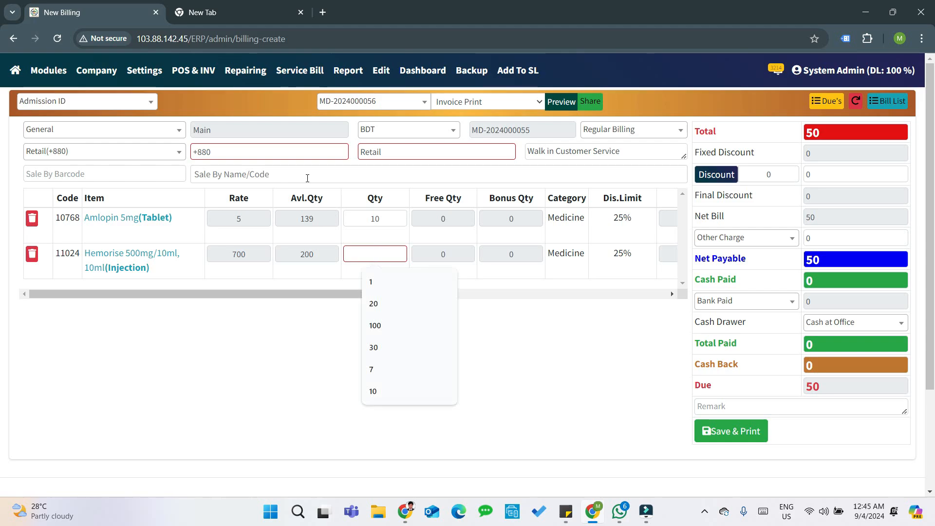
{"action": "type", "text": "1"}
{"action": "key", "text": "Return"}
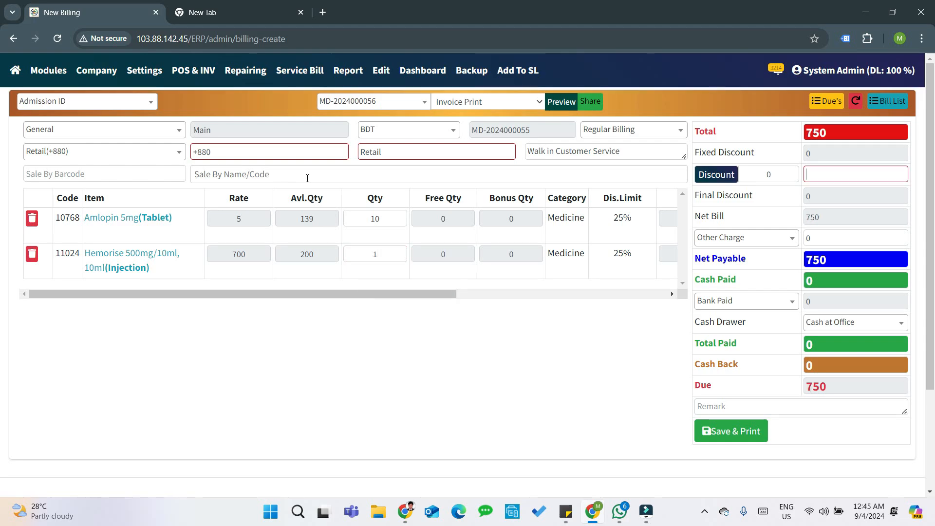
- Apply a 20 discount, record 1000 cash paid, and save the bill for printing
{"action": "type", "text": "20"}
{"action": "key", "text": "Return"}
{"action": "key", "text": "Return"}
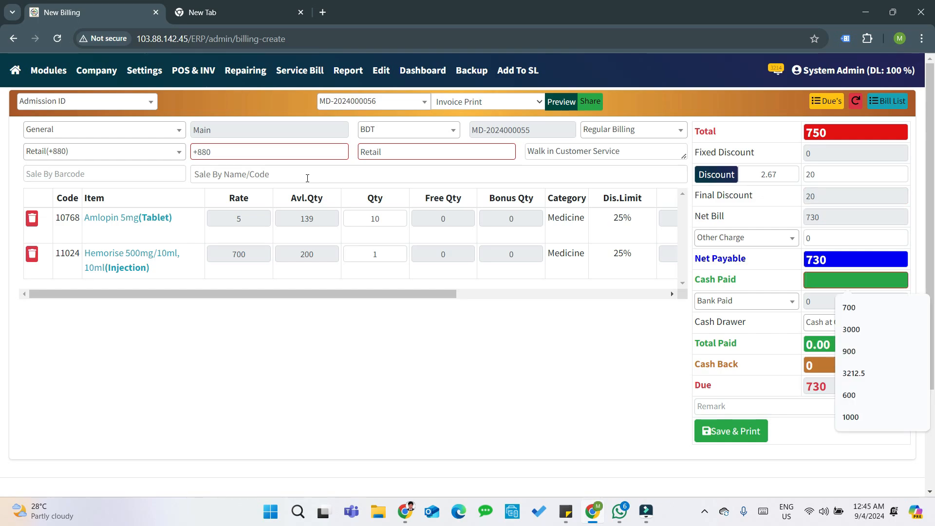
{"action": "type", "text": "1000"}
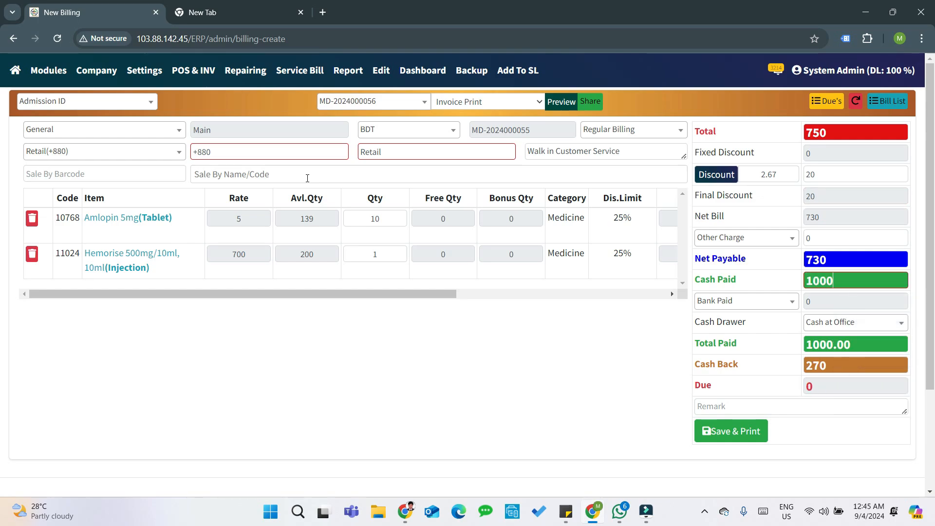
{"action": "key", "text": "Return"}
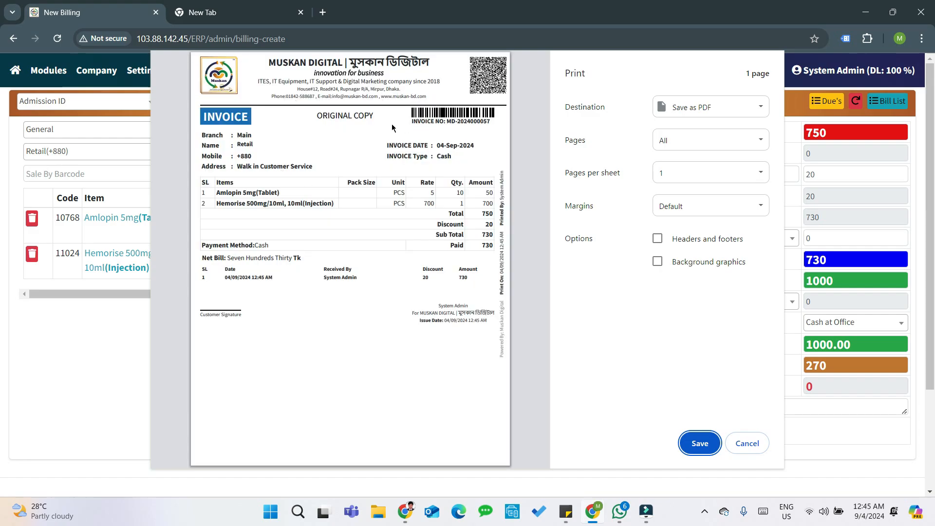
{"action": "left_click_drag", "start_coordinate": [314, 116], "coordinate": [378, 115]}
{"action": "left_click", "coordinate": [336, 123]}
{"action": "left_click", "coordinate": [748, 443]}
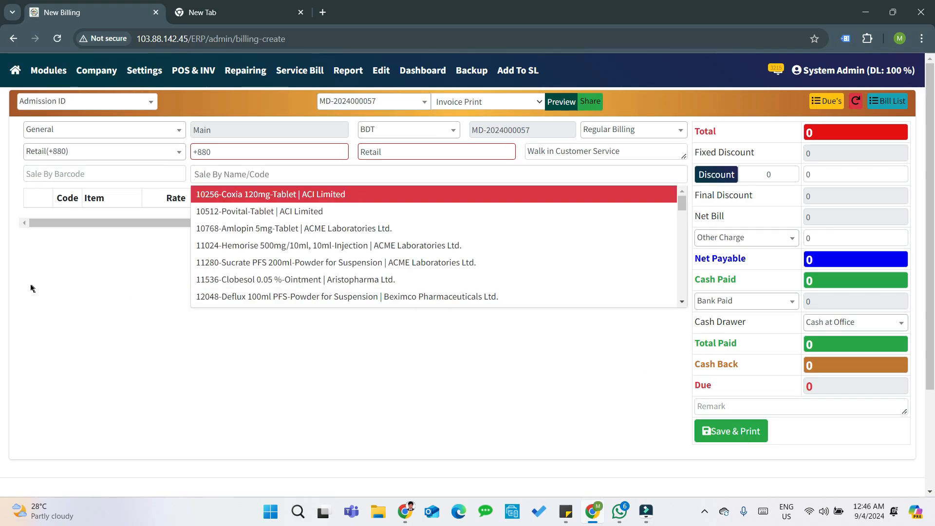
- Enter the customer's mobile number and full name, and replace the walk-in note with their address
{"action": "left_click", "coordinate": [248, 155]}
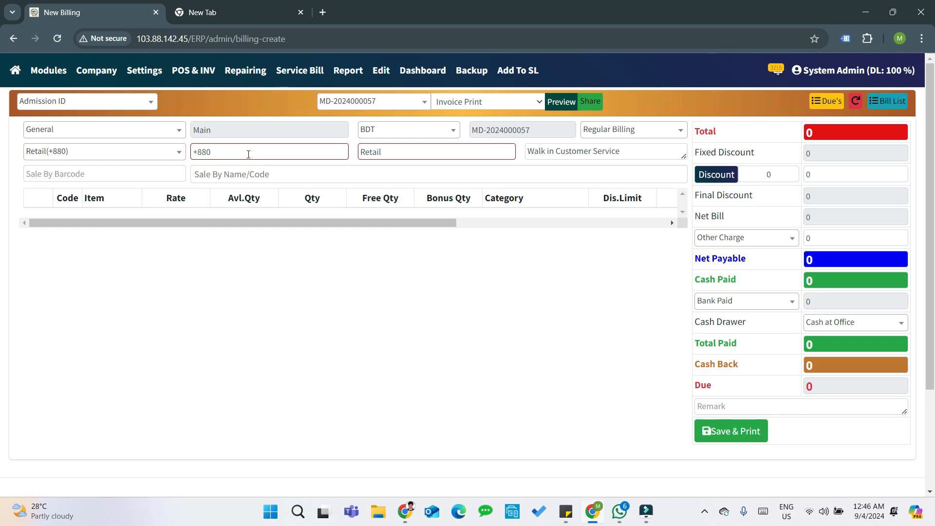
{"action": "key", "text": "Tab"}
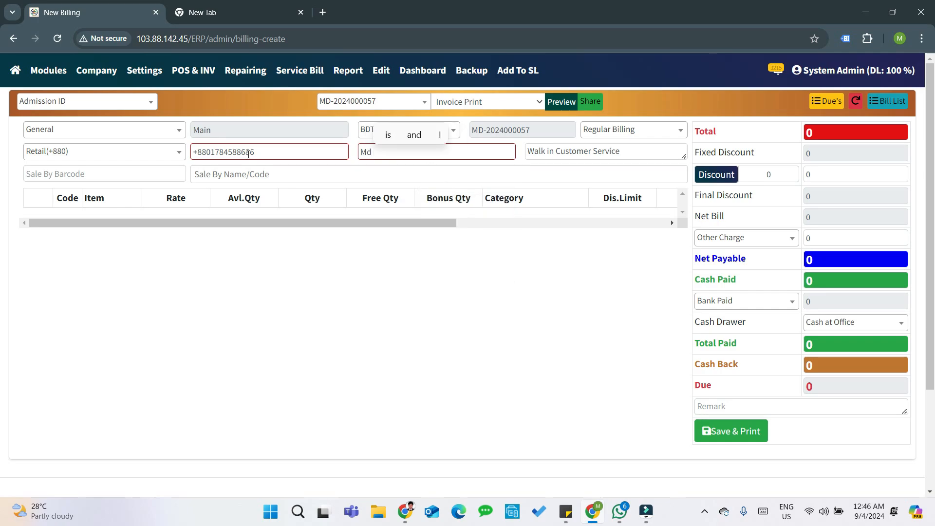
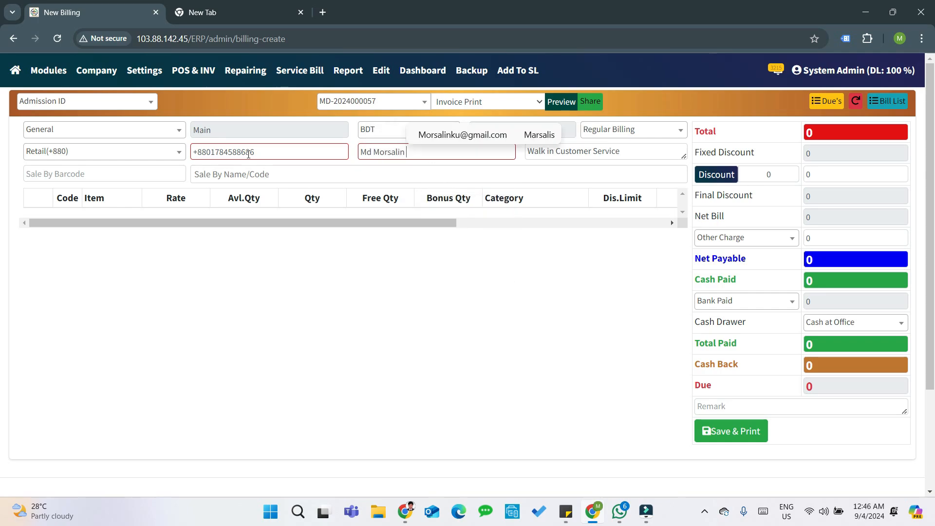
{"action": "key", "text": "Tab"}
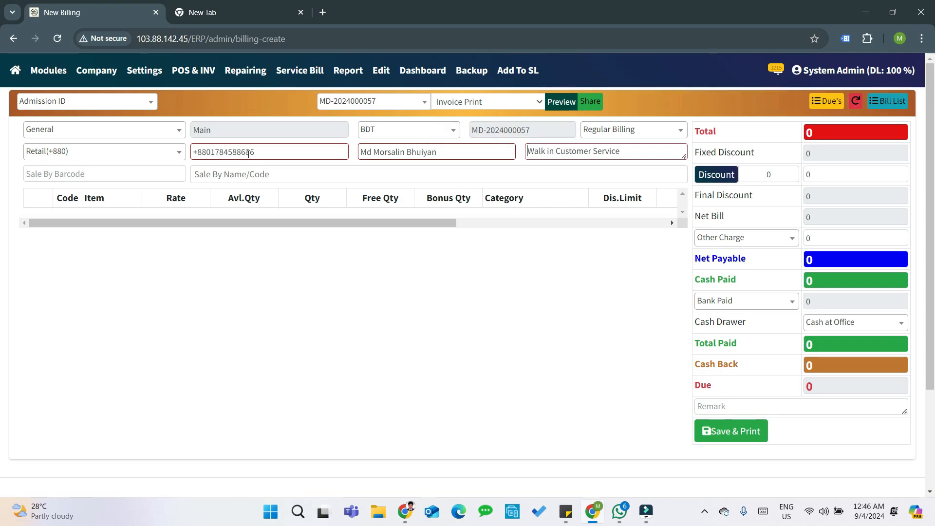
{"action": "key", "text": "Delete"}
{"action": "key", "text": "Delete"}
{"action": "key", "text": "Delete"}
{"action": "key", "text": "Delete"}
{"action": "key", "text": "Delete"}
{"action": "key", "text": "Delete"}
{"action": "key", "text": "Delete"}
{"action": "key", "text": "Delete"}
{"action": "key", "text": "Delete"}
{"action": "key", "text": "Delete"}
{"action": "key", "text": "Delete"}
{"action": "key", "text": "Delete"}
{"action": "key", "text": "Delete"}
{"action": "key", "text": "Delete"}
{"action": "key", "text": "Delete"}
{"action": "key", "text": "Delete"}
{"action": "key", "text": "Delete"}
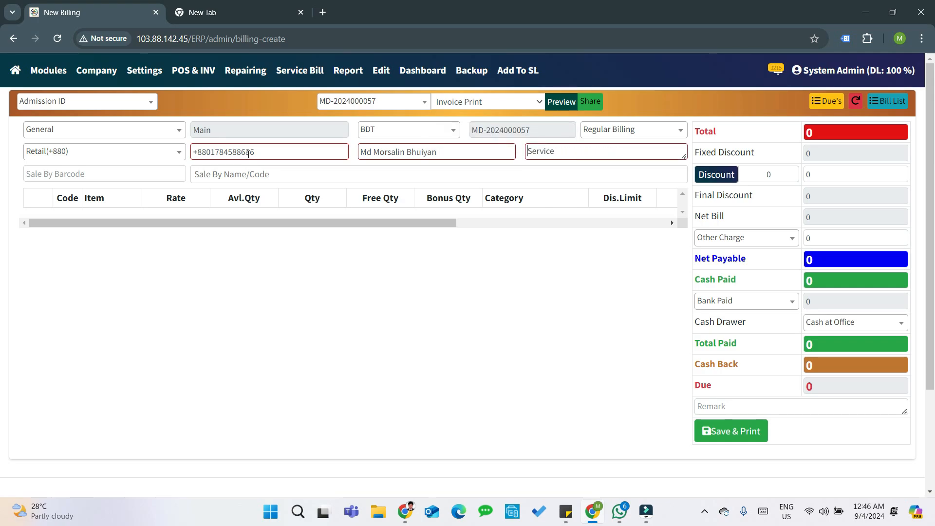
{"action": "key", "text": "Delete"}
{"action": "key", "text": "Delete"}
{"action": "key", "text": "Delete"}
{"action": "key", "text": "Delete"}
{"action": "key", "text": "Delete"}
{"action": "key", "text": "Delete"}
{"action": "key", "text": "Delete"}
{"action": "type", "text": "Rupnagar"}
{"action": "key", "text": "Tab"}
{"action": "key", "text": "Tab"}
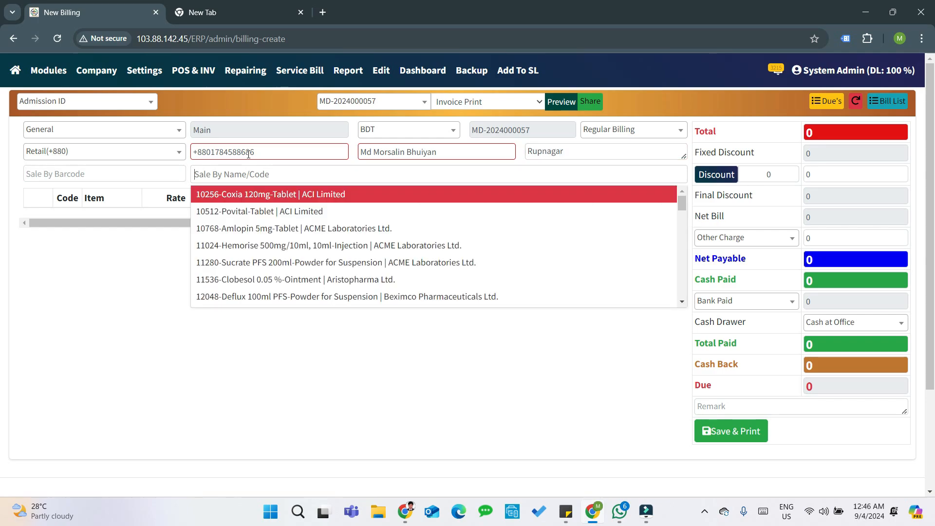
- Add 20 Amlopin 5mg tablets and 2 Hemorise injections to the bill
{"action": "key", "text": "Down"}
{"action": "key", "text": "Down"}
{"action": "key", "text": "Return"}
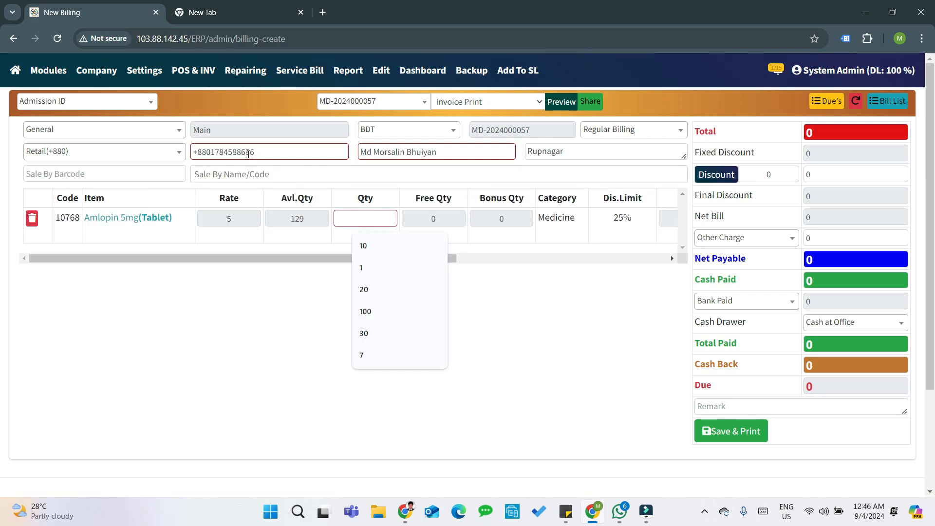
{"action": "type", "text": "20"}
{"action": "key", "text": "Return"}
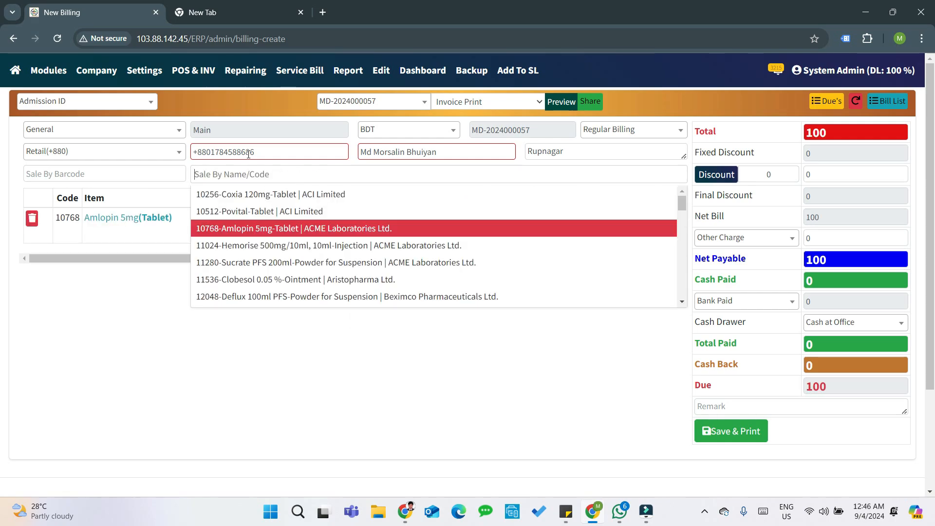
{"action": "key", "text": "Down"}
{"action": "key", "text": "Return"}
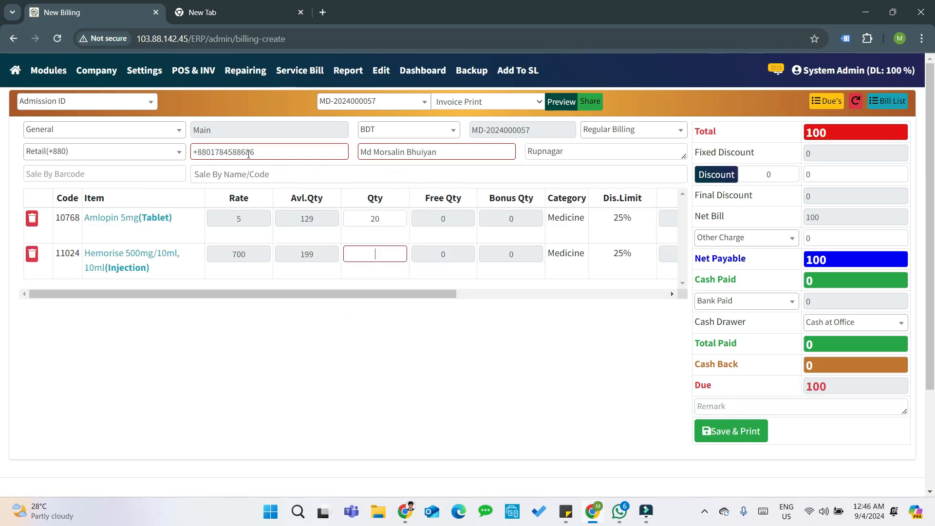
{"action": "type", "text": "2"}
{"action": "key", "text": "Return"}
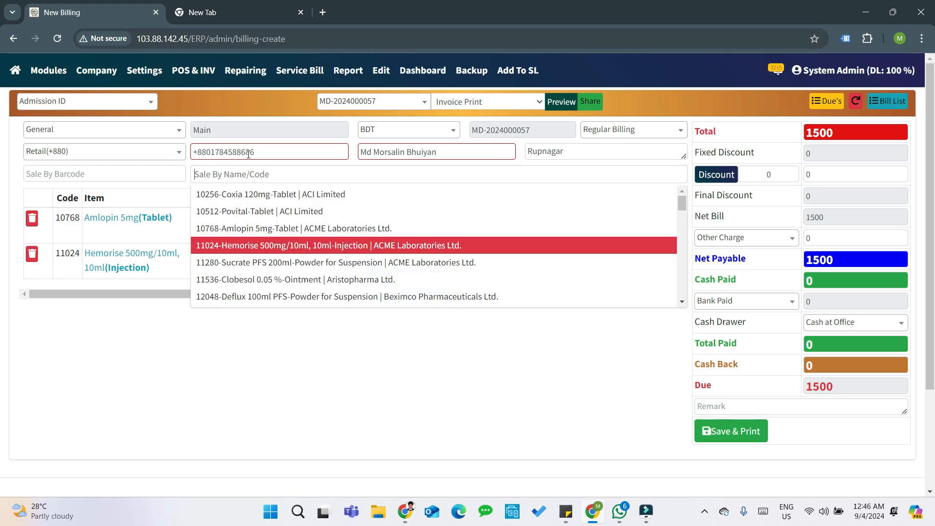
- Apply a 150 discount and 1000 cash paid, then save and print the bill
{"action": "key", "text": "Tab"}
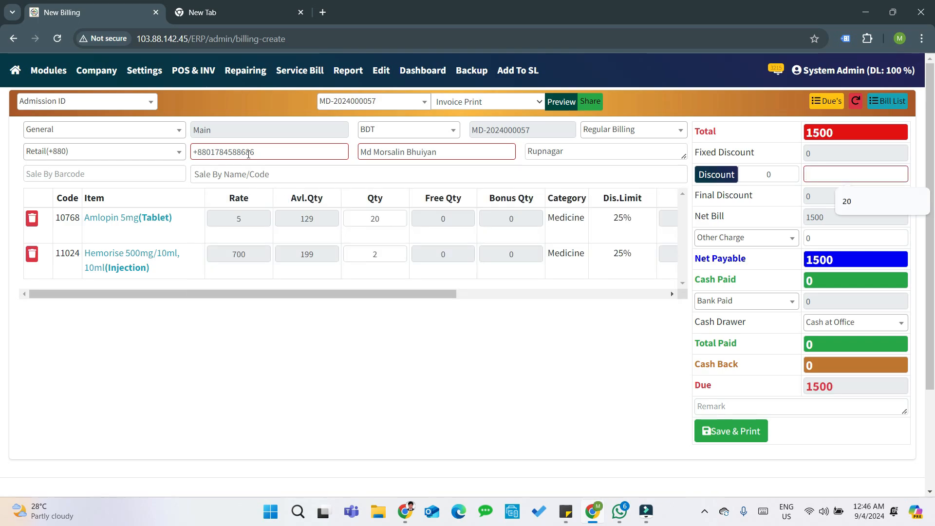
{"action": "type", "text": "1"}
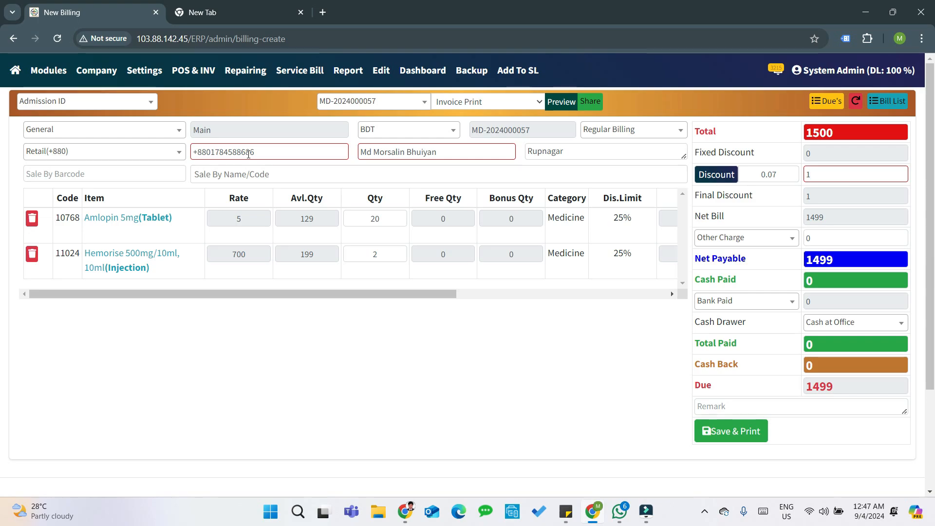
{"action": "type", "text": "50"}
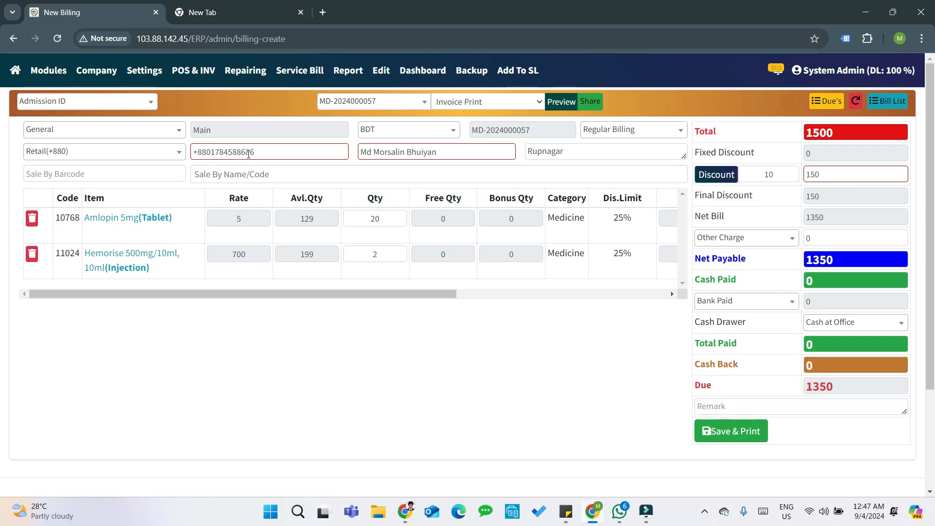
{"action": "key", "text": "Tab"}
{"action": "key", "text": "Tab"}
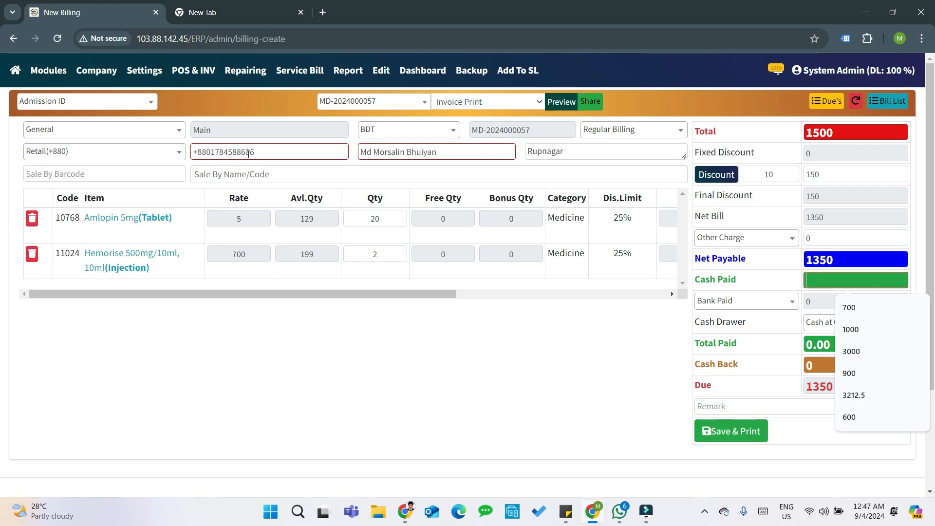
{"action": "type", "text": "1000"}
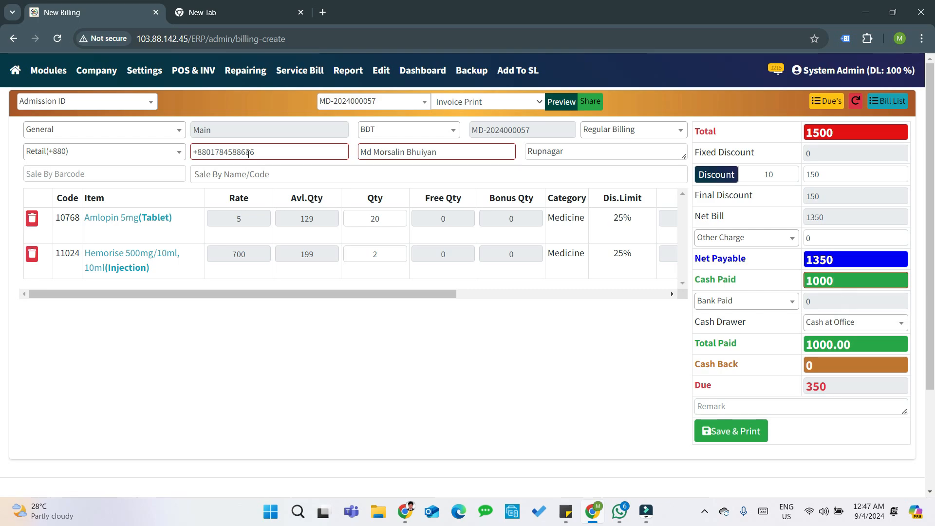
{"action": "key", "text": "Return"}
{"action": "key", "text": "Return"}
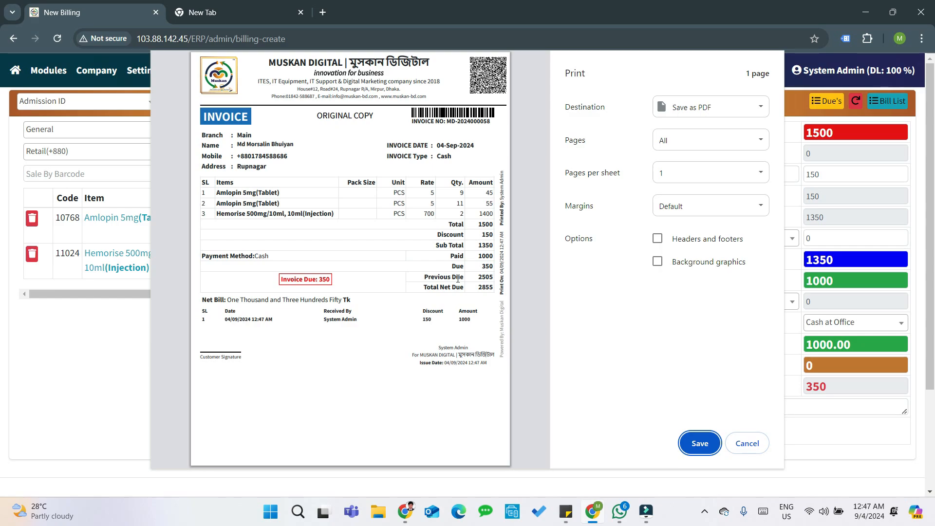
- Check the Previous Due amount on the invoice preview, then cancel printing
{"action": "left_click_drag", "start_coordinate": [476, 277], "coordinate": [493, 277]}
{"action": "left_click", "coordinate": [493, 276]}
{"action": "left_click", "coordinate": [479, 278]}
{"action": "left_click", "coordinate": [467, 287]}
{"action": "left_click", "coordinate": [468, 287]}
{"action": "left_click", "coordinate": [469, 275]}
{"action": "left_click", "coordinate": [748, 443]}
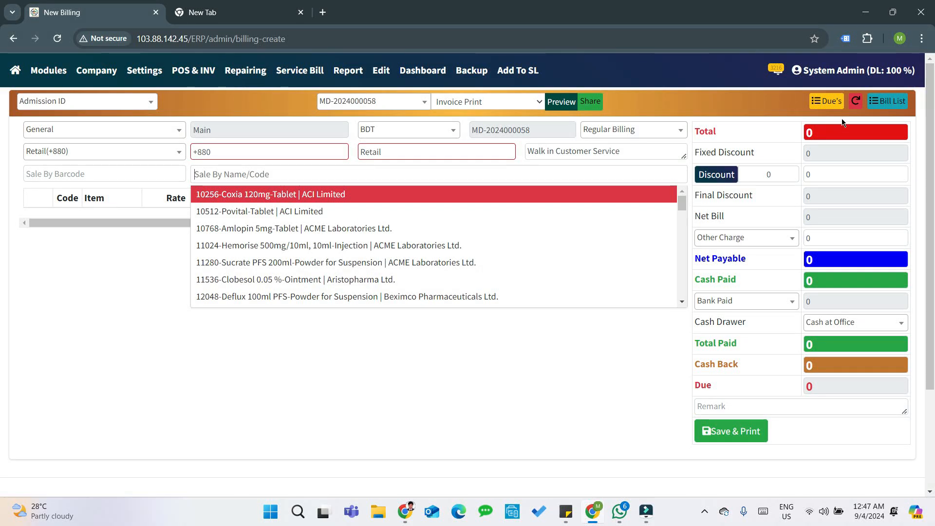
{"action": "left_click", "coordinate": [834, 107]}
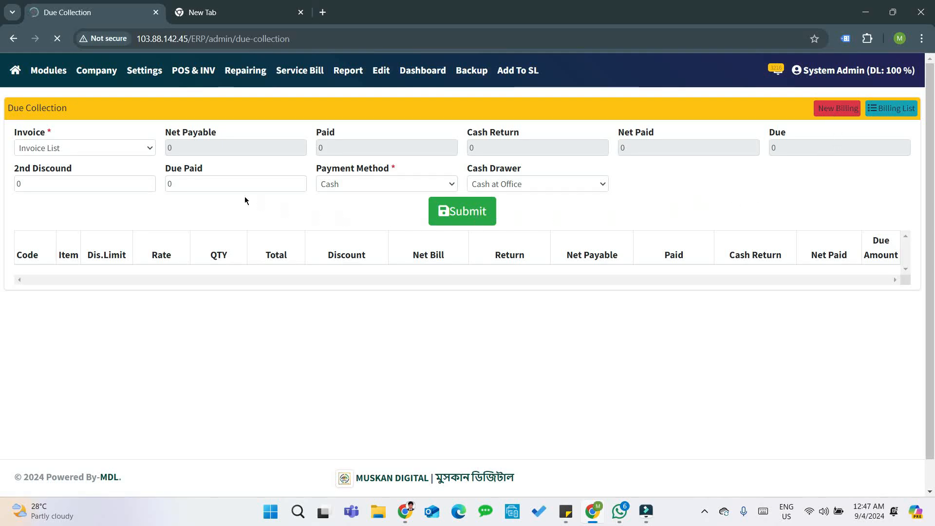
{"action": "left_click", "coordinate": [133, 152]}
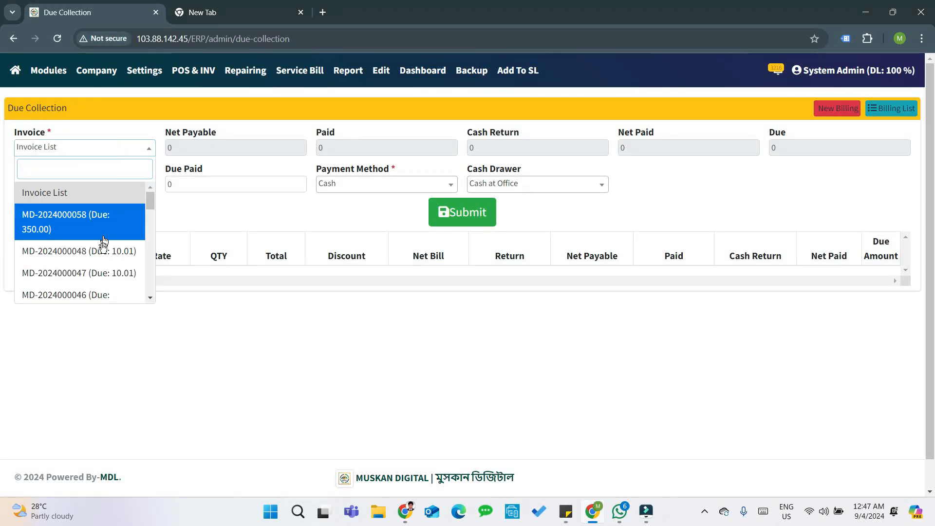
{"action": "left_click", "coordinate": [79, 223]}
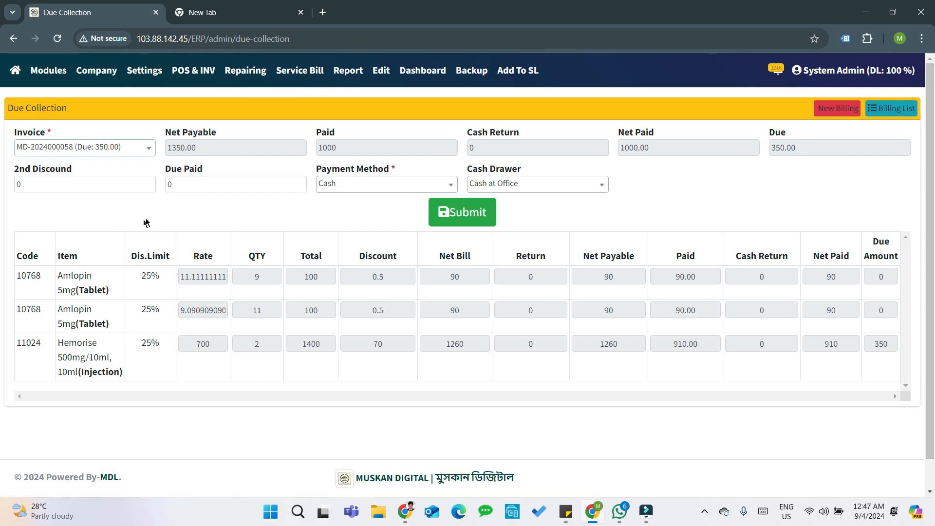
{"action": "left_click", "coordinate": [175, 189]}
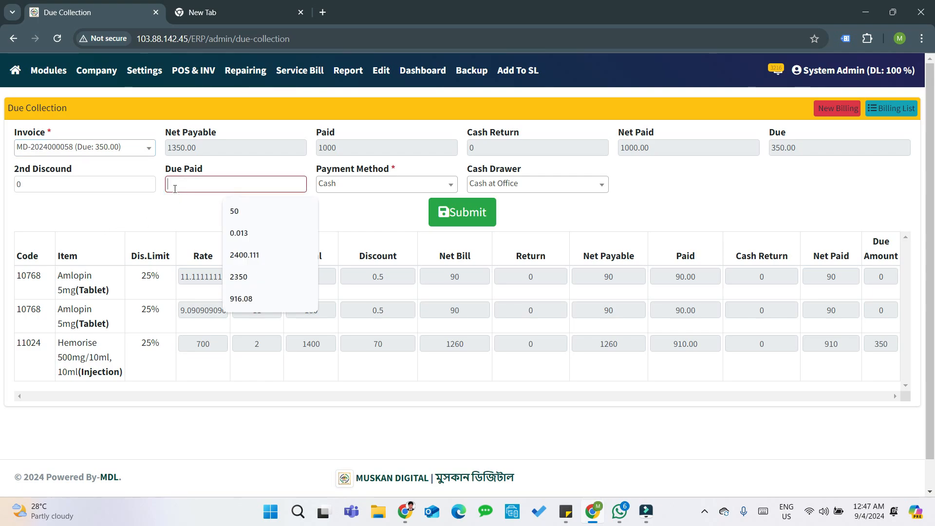
{"action": "type", "text": "350"}
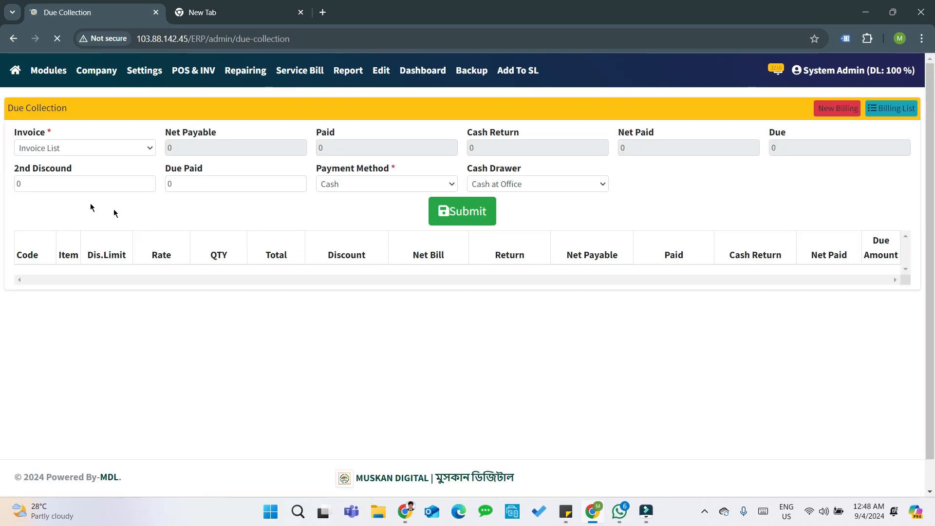
{"action": "left_click", "coordinate": [57, 147]}
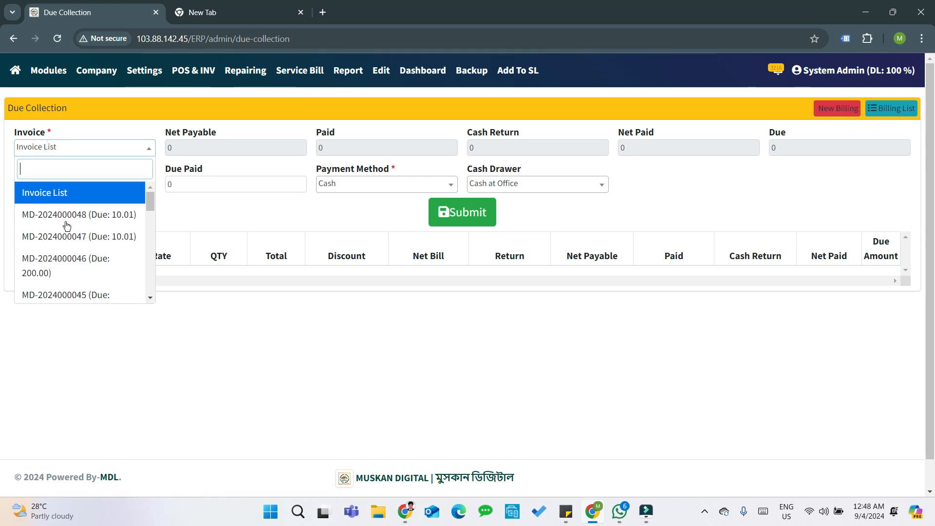